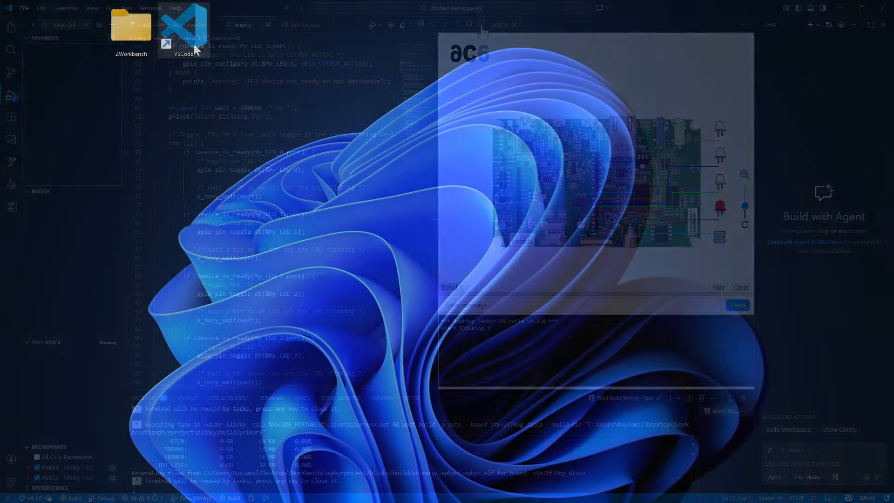
- Launch Visual Studio Code and search the extension marketplace for "workbench for zephyr"
double_click(193, 43)
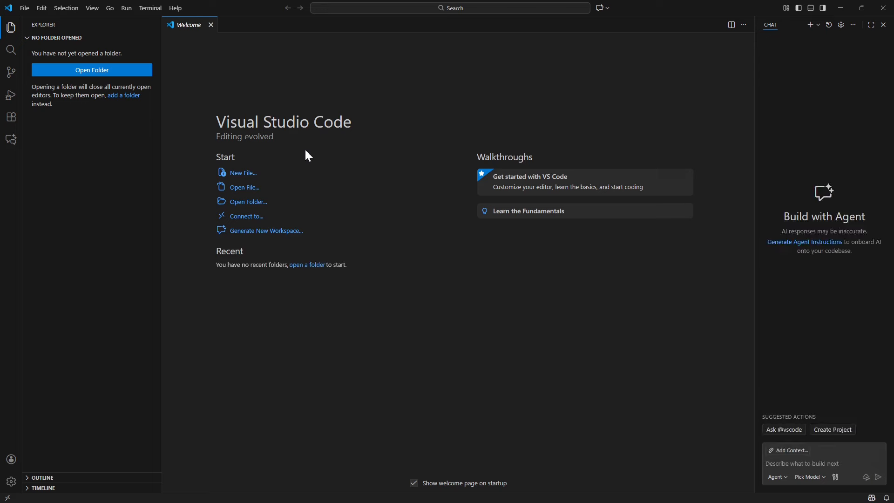
left_click(12, 119)
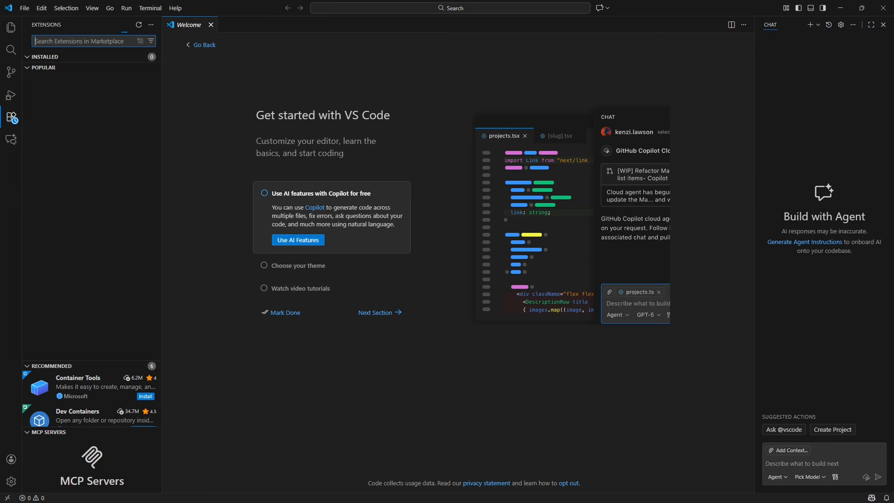
type("workbenc")
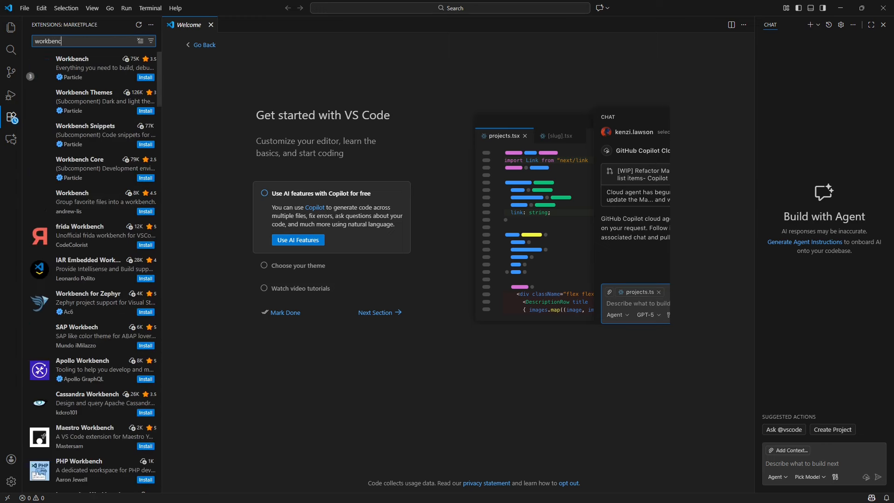
type("h for zephyr")
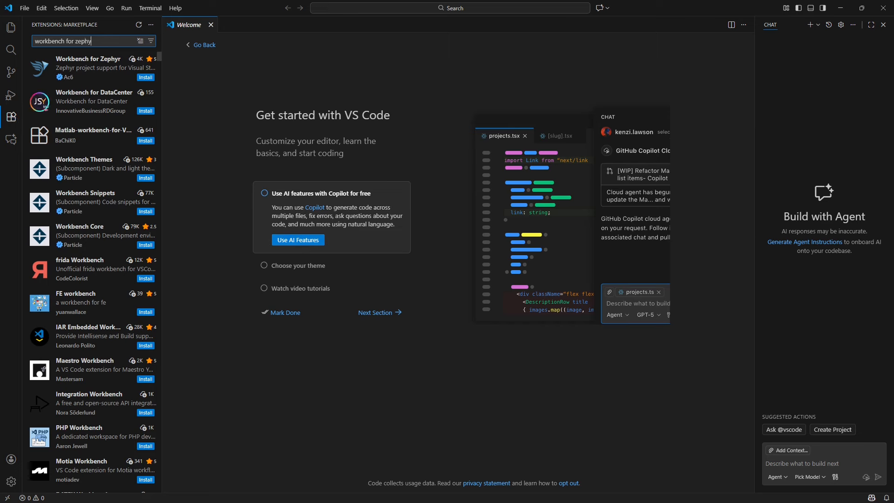
- Install the Workbench for Zephyr extension by Ac6, trusting its publishers
left_click(95, 70)
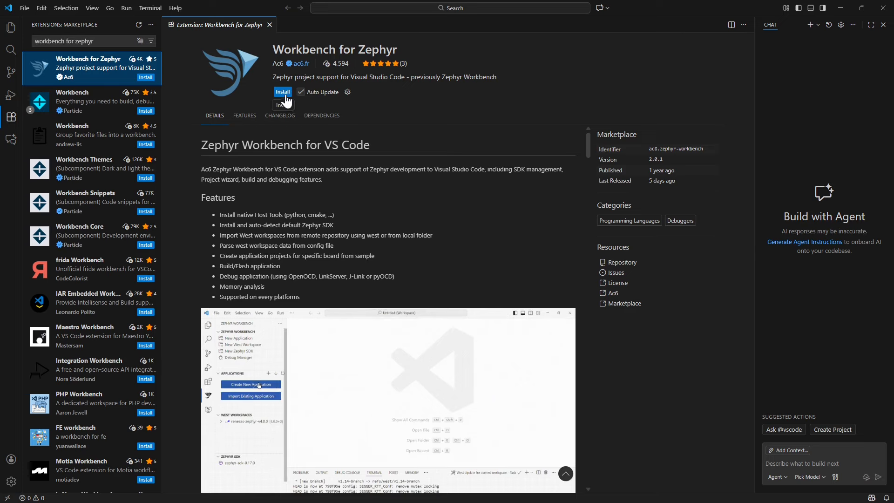
left_click(284, 92)
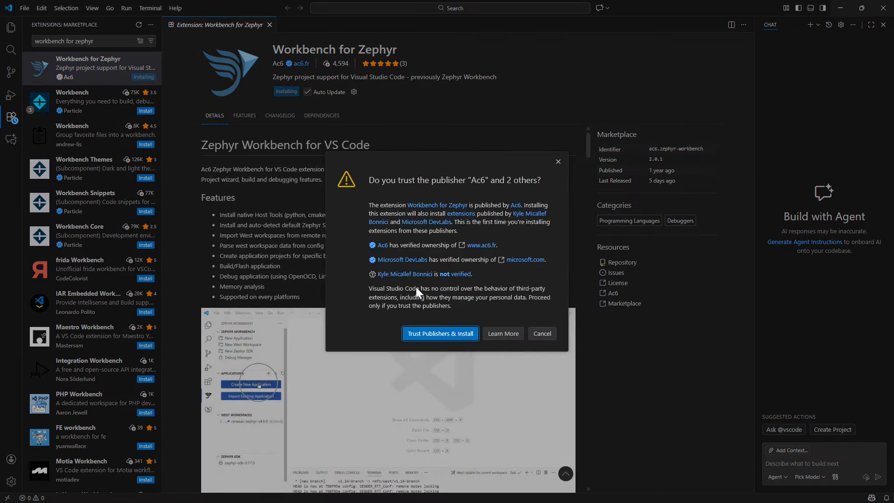
left_click(443, 336)
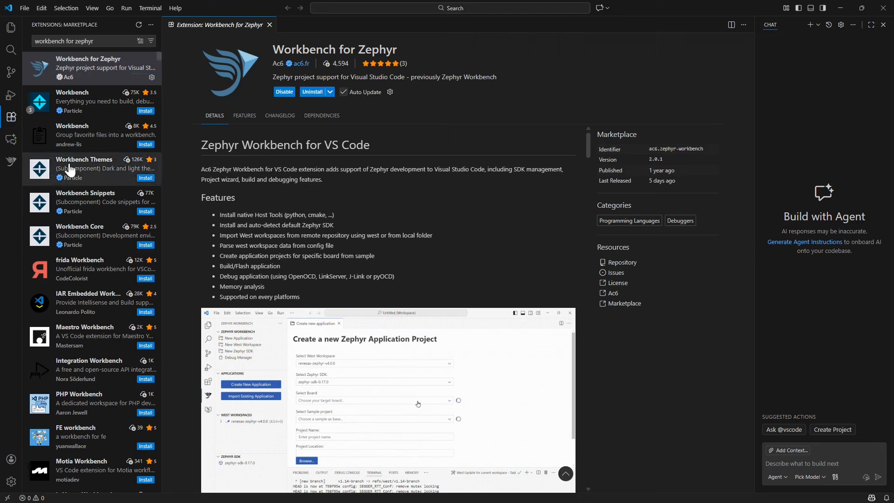
- Install the missing host tools for Workbench for Zephyr and return to the Zephyr Workbench view
left_click(13, 163)
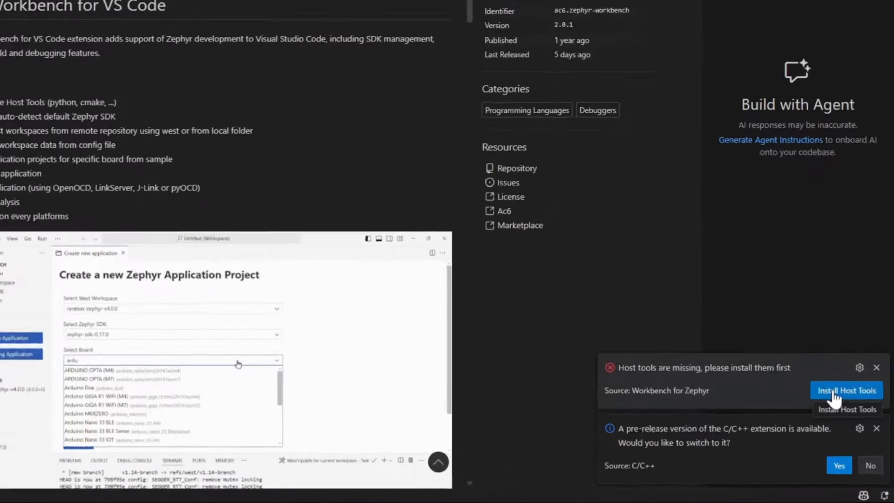
left_click(832, 394)
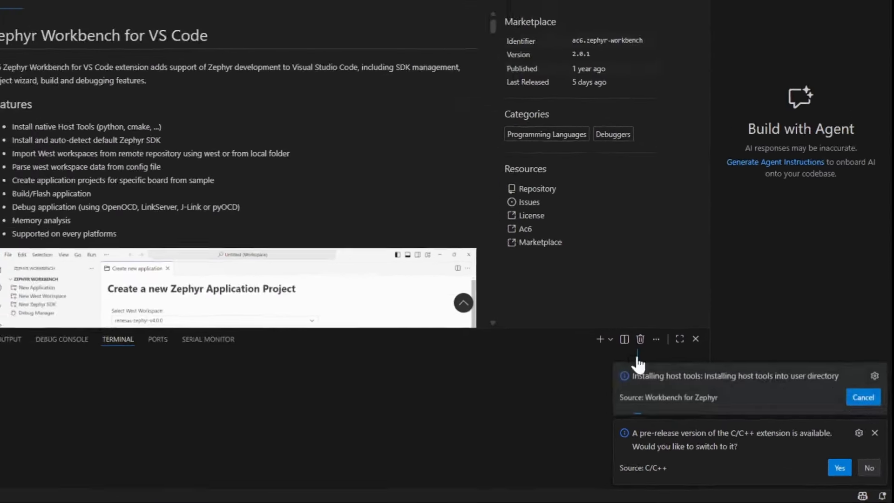
left_click_drag(449, 371, 446, 304)
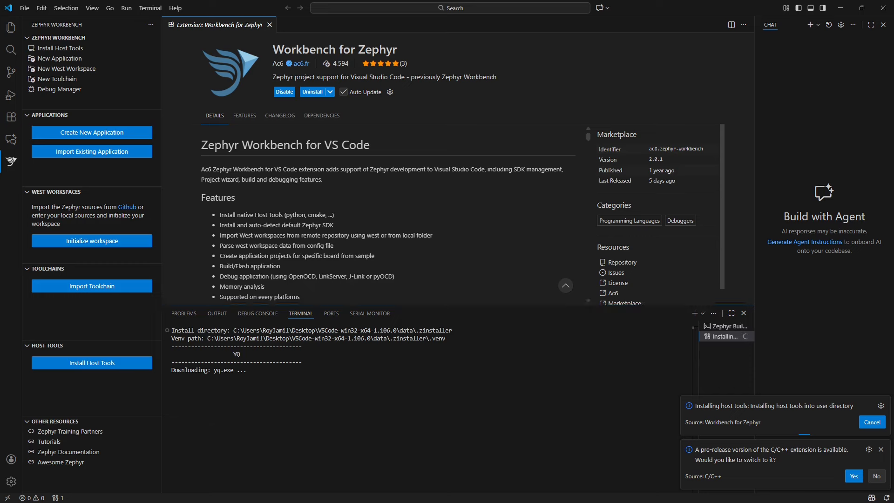
left_click(11, 117)
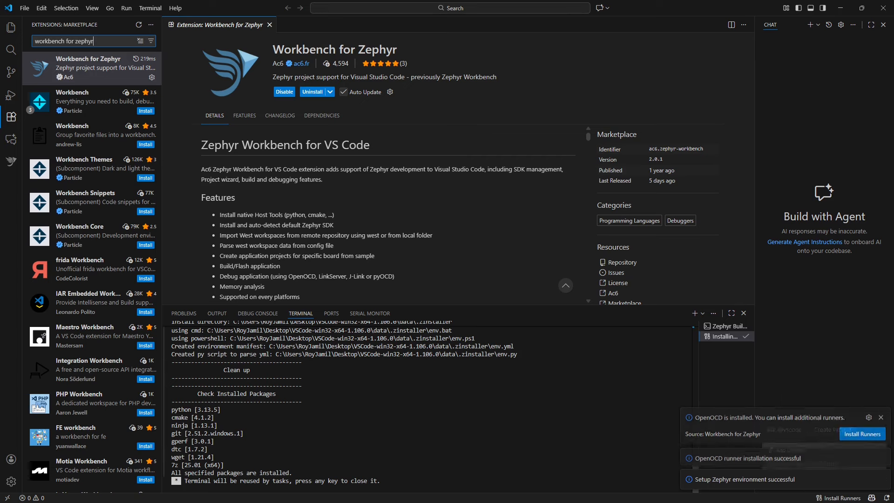
left_click(11, 163)
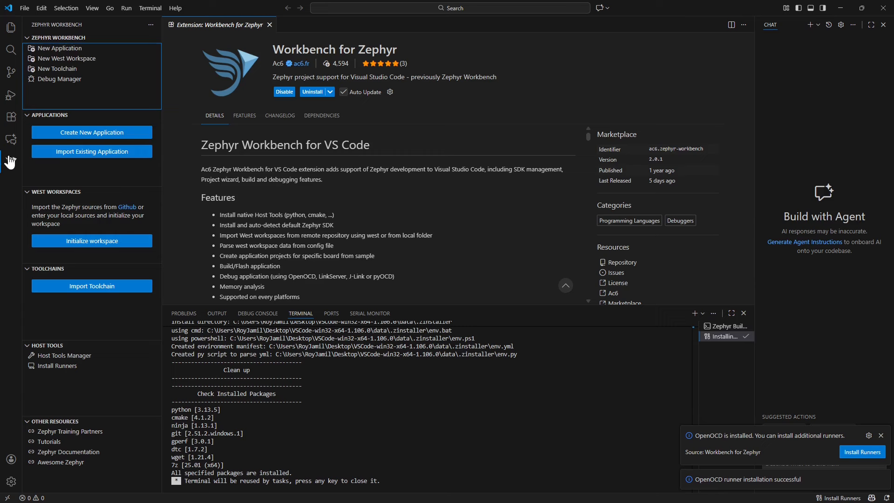
- Start importing a toolchain as an official Zephyr SDK of Minimal type, version v0.17.4, with only the arm architecture
left_click(94, 292)
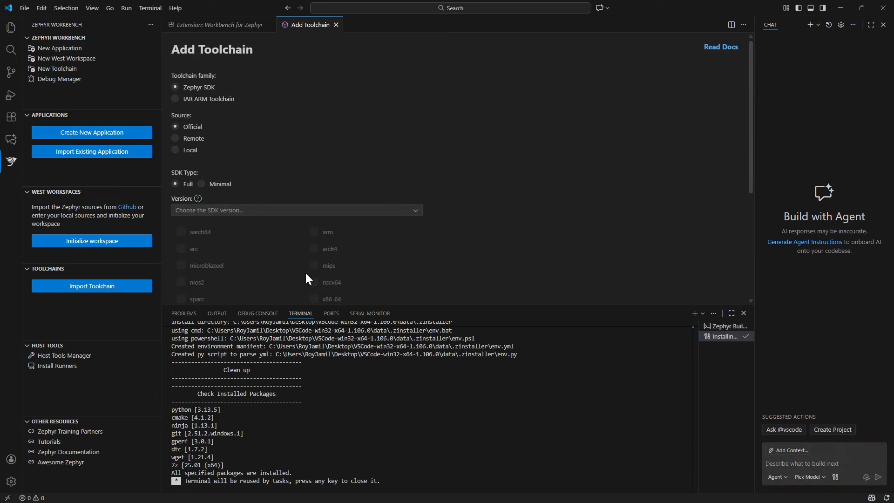
left_click(201, 184)
left_click(321, 212)
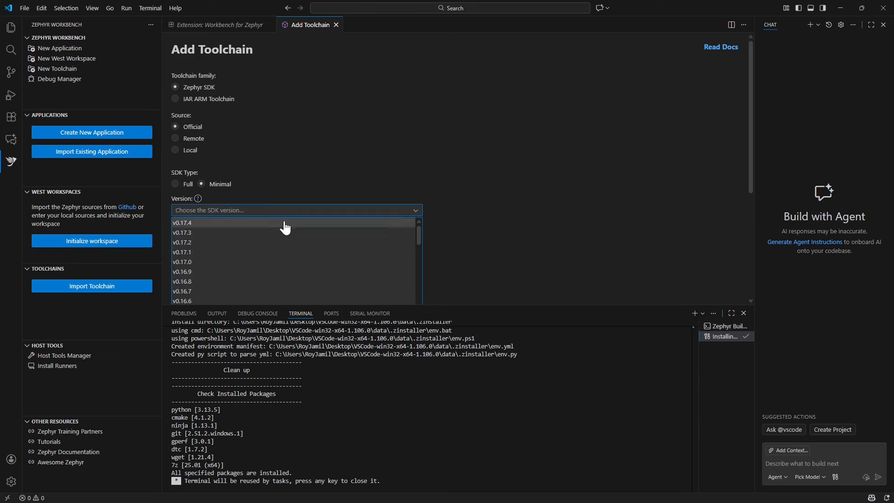
left_click(261, 226)
scroll(405, 225, "down", 2)
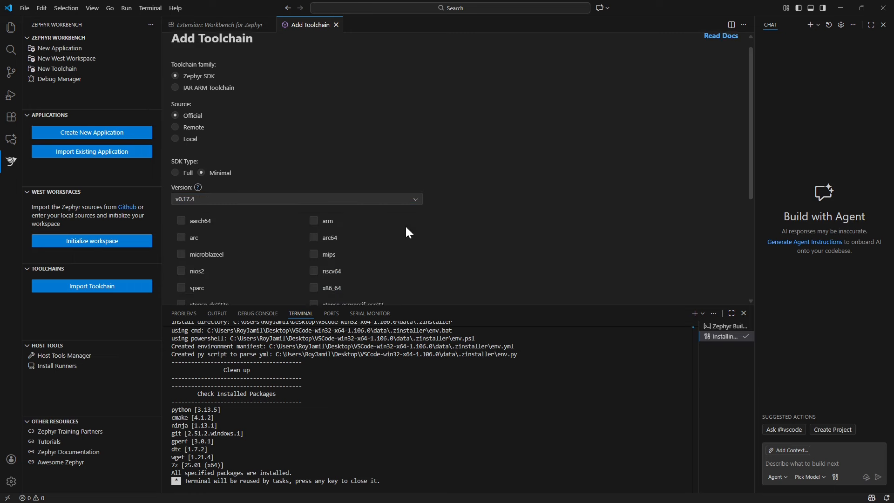
left_click(314, 141)
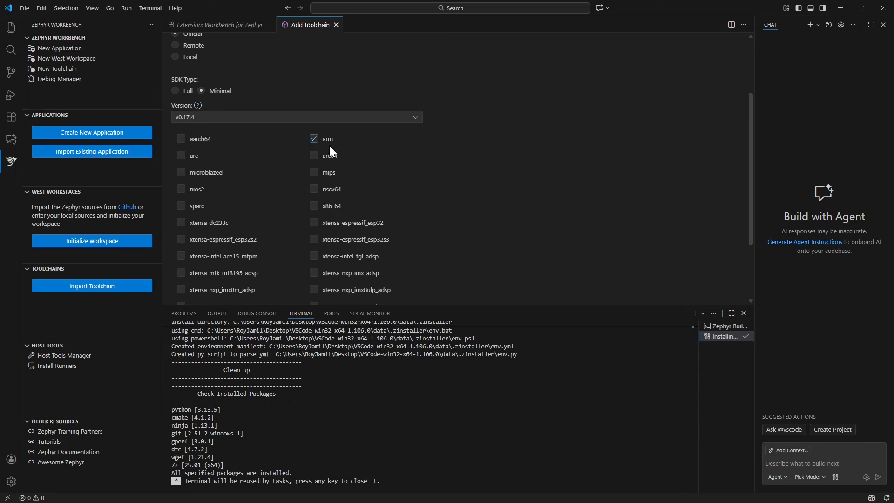
- Set the toolchain location to the ZWorkbench folder on the desktop and import the SDK
scroll(368, 187, "down", 2)
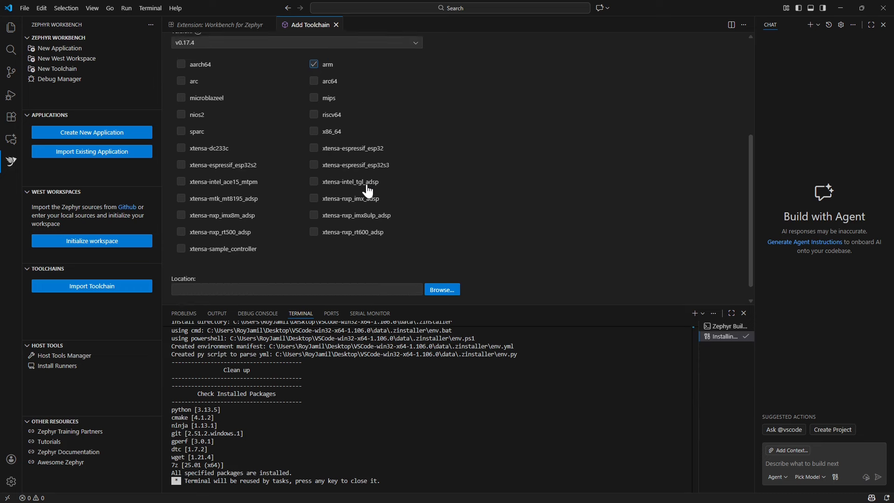
left_click(445, 275)
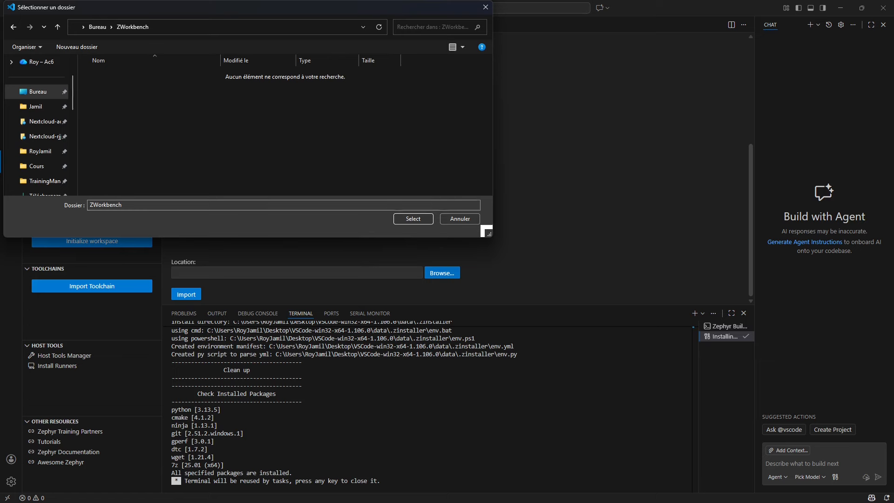
left_click(412, 219)
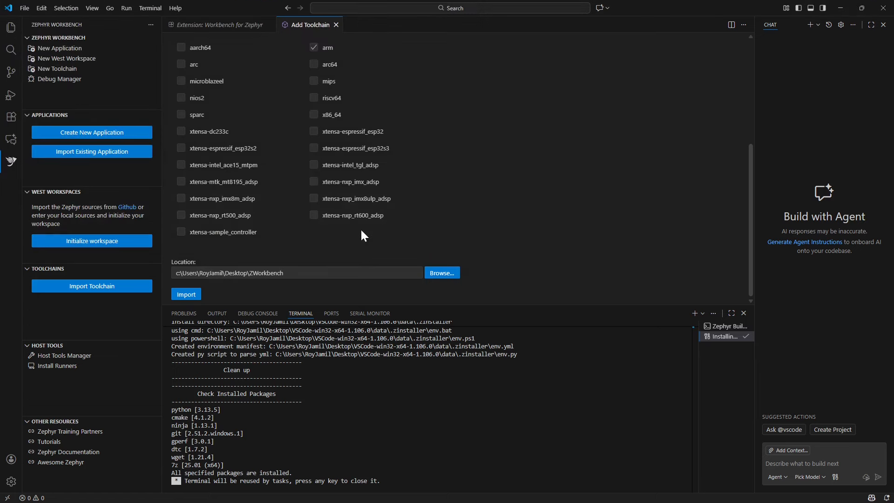
left_click(190, 295)
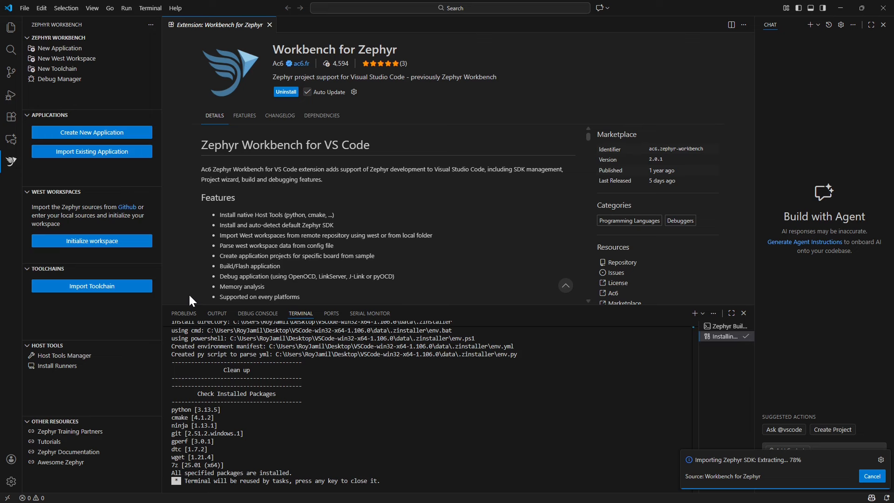
- Start initializing a west workspace and create a folder named zephyrproject inside ZWorkbench for its location
left_click(88, 241)
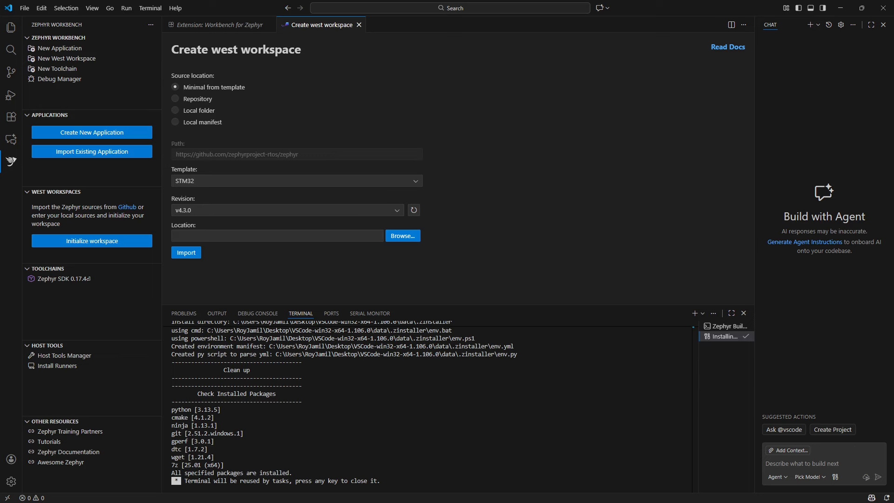
left_click(404, 238)
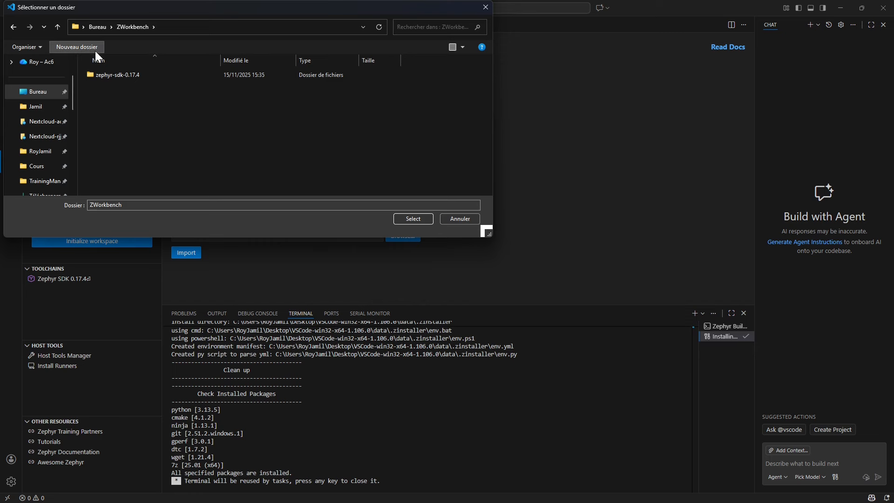
left_click(95, 51)
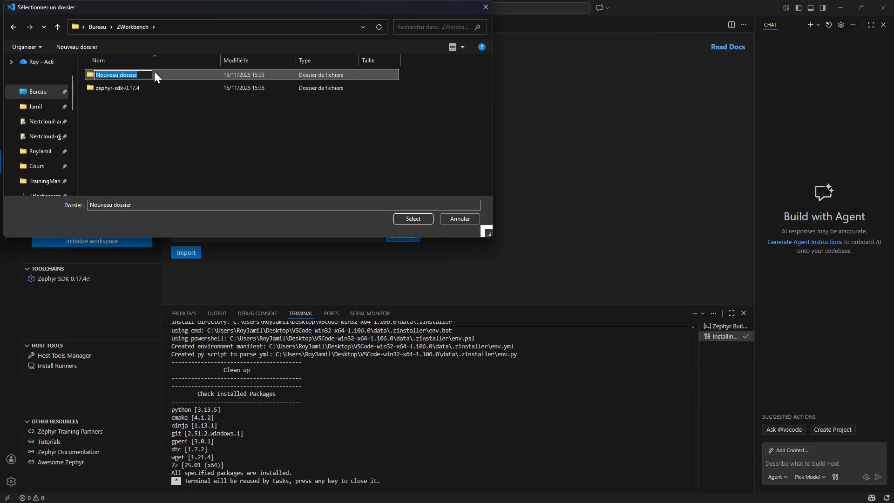
type("zephyrproje")
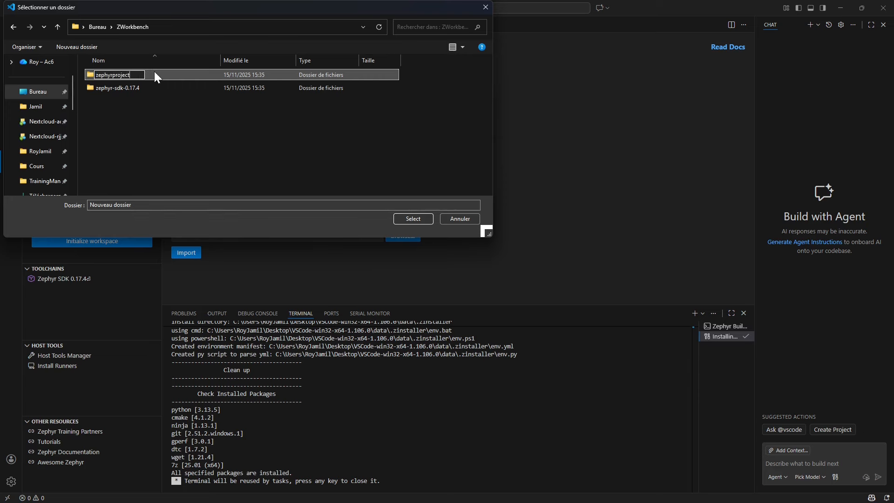
type("ct")
key("Return")
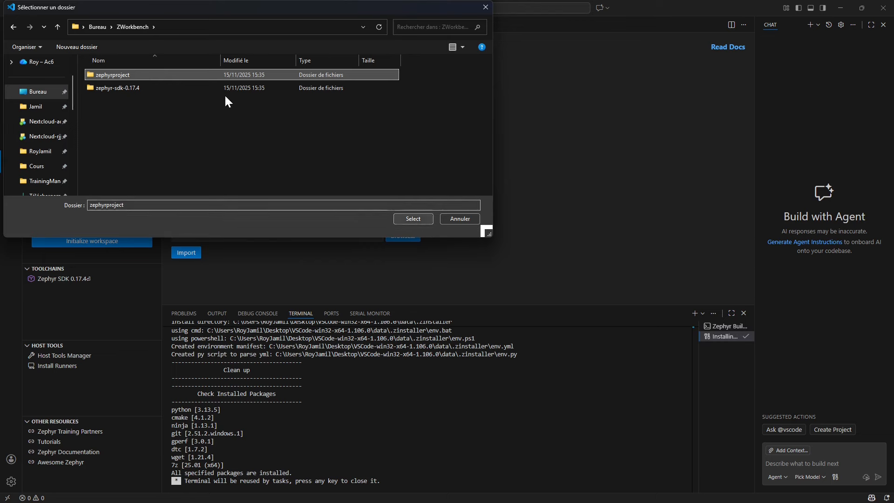
- Import the minimal STM32 template west workspace, revision v4.3.0, into the zephyrproject folder and trust the authors of its files
double_click(175, 75)
left_click(404, 218)
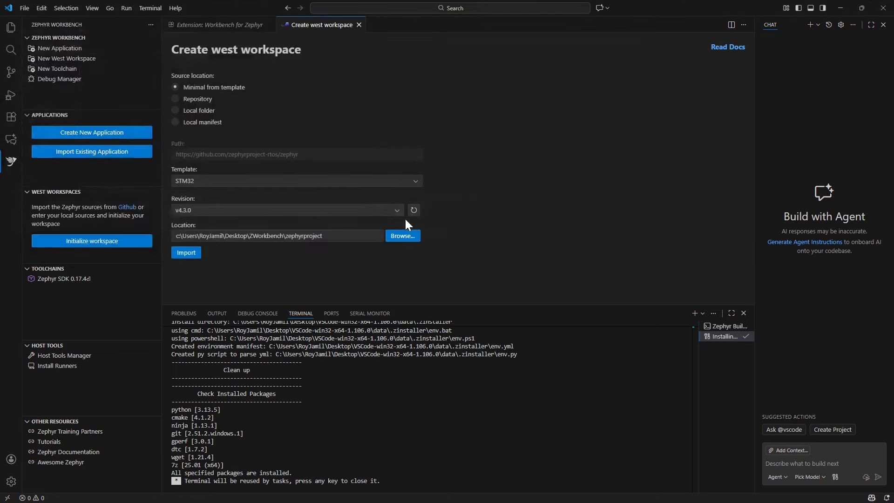
left_click(187, 253)
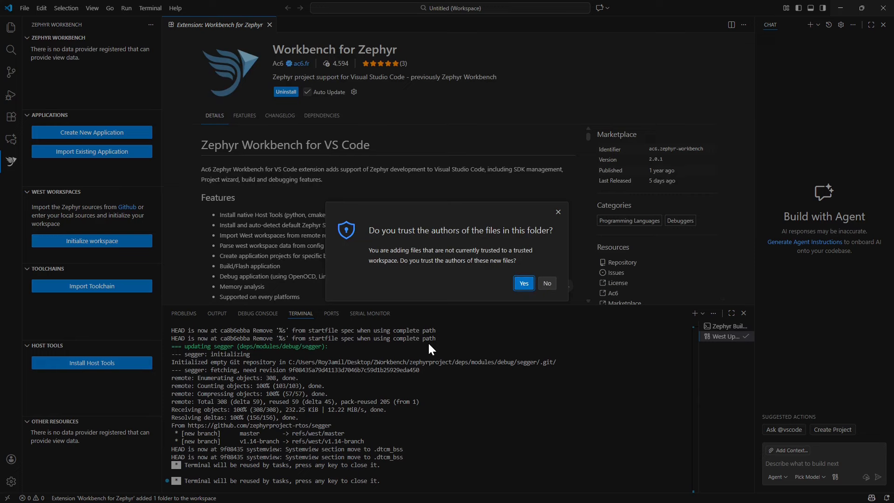
left_click(523, 283)
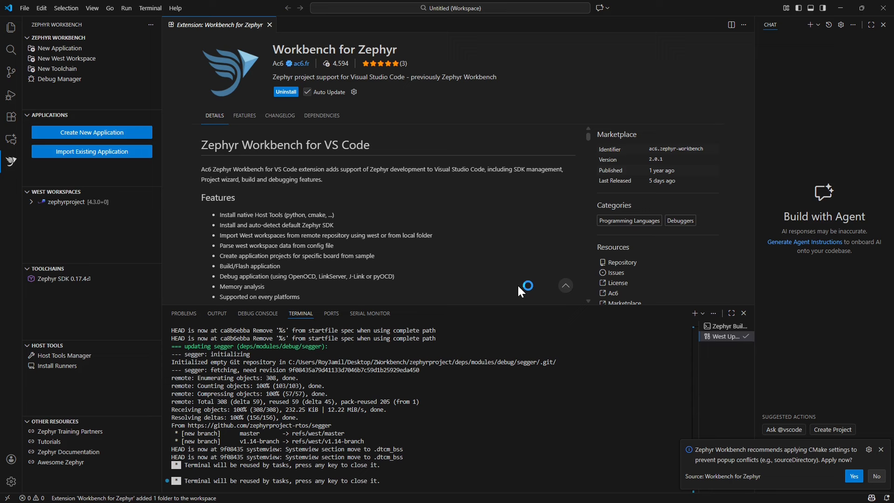
- Start a new Zephyr application using the zephyrproject west workspace and the zephyr-sdk-0.17.4 toolchain
left_click(90, 134)
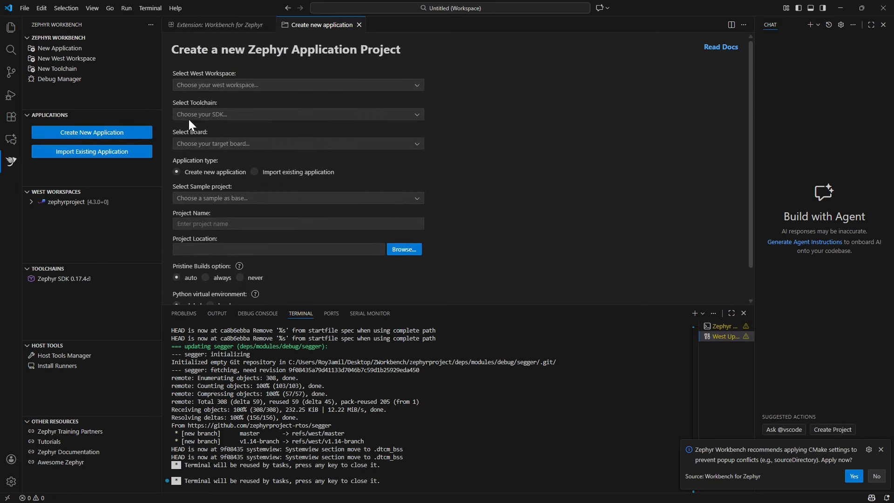
left_click(250, 86)
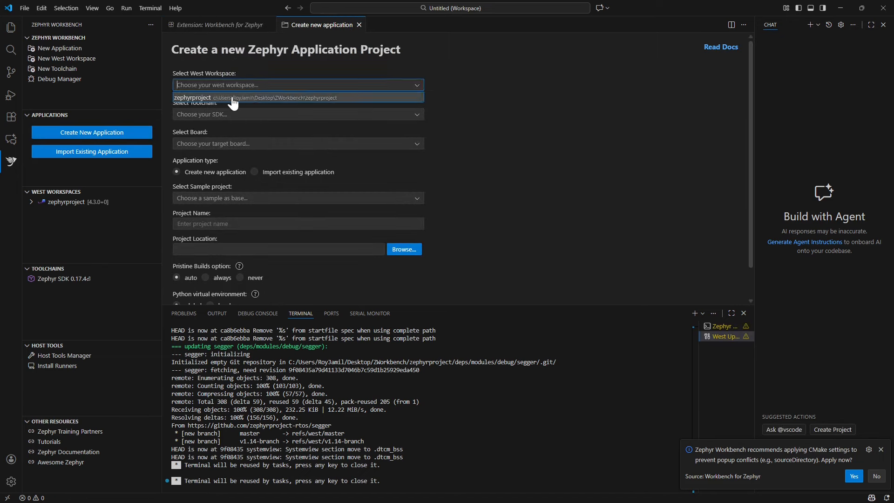
left_click(231, 96)
left_click(260, 115)
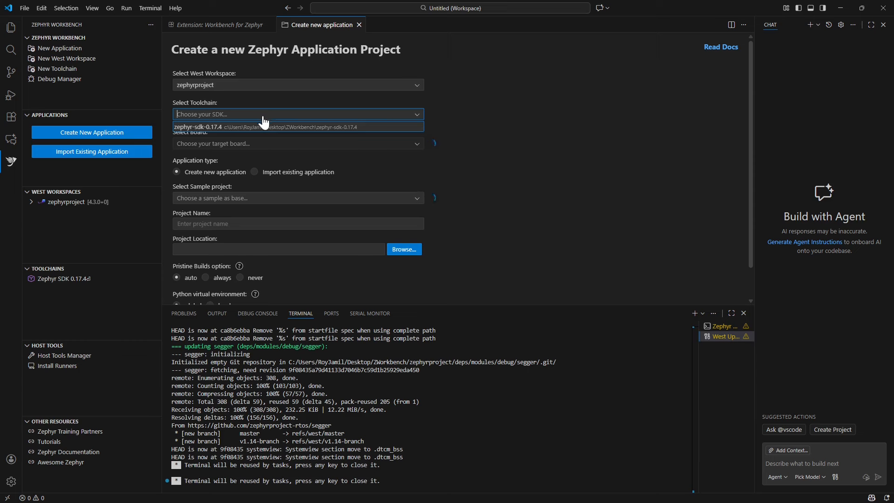
left_click(228, 128)
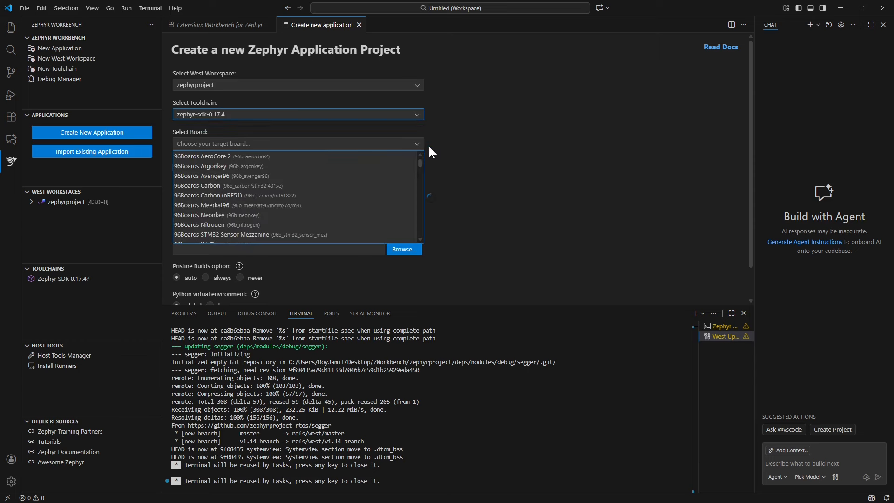
- Find the STM32F74 boards and choose ST STM32F746G Discovery as the application's target board
left_click(377, 144)
left_click(374, 143)
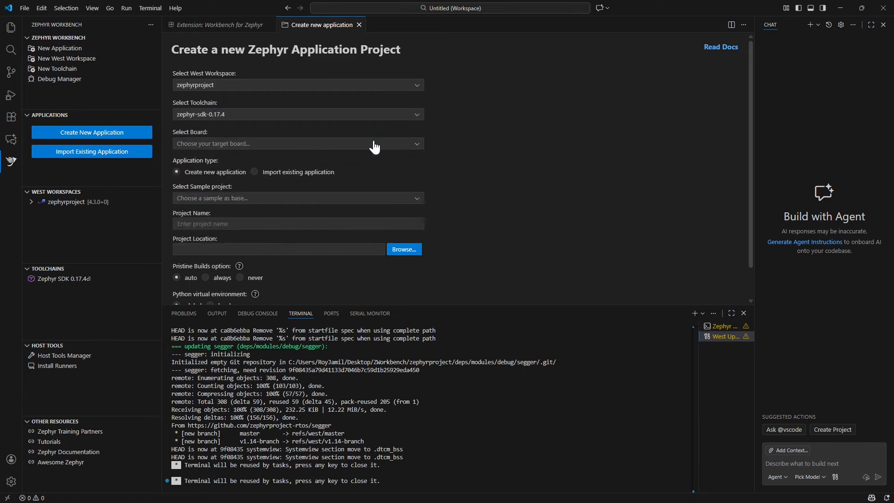
left_click(224, 147)
type("stm32")
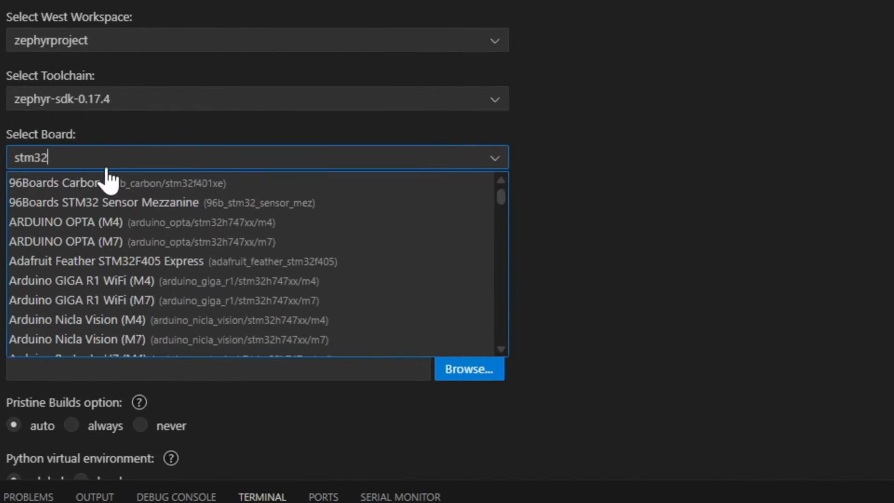
type("f7")
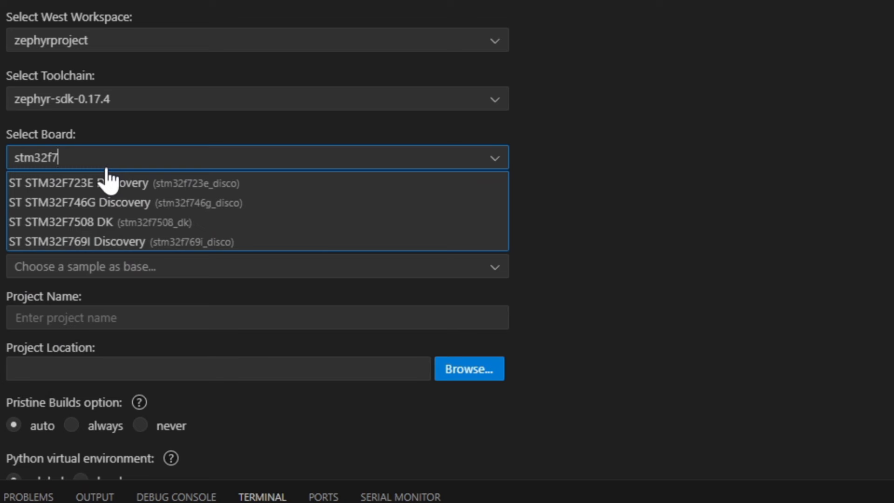
type("4")
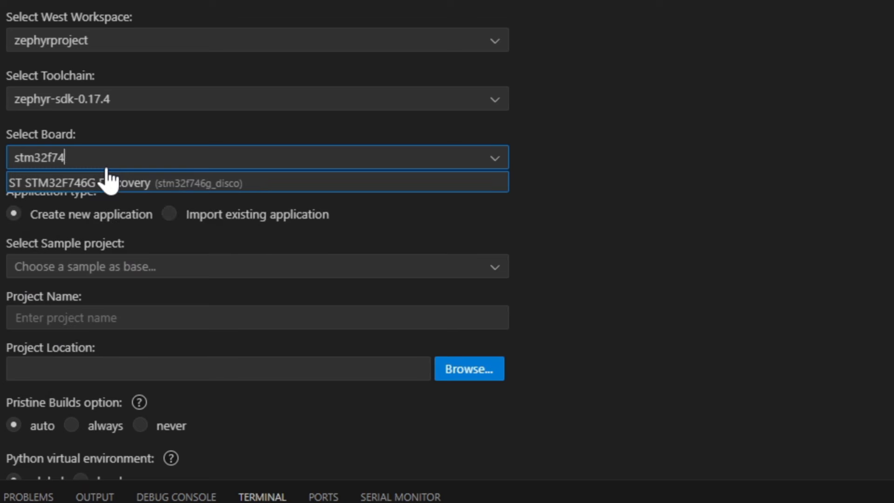
left_click(97, 188)
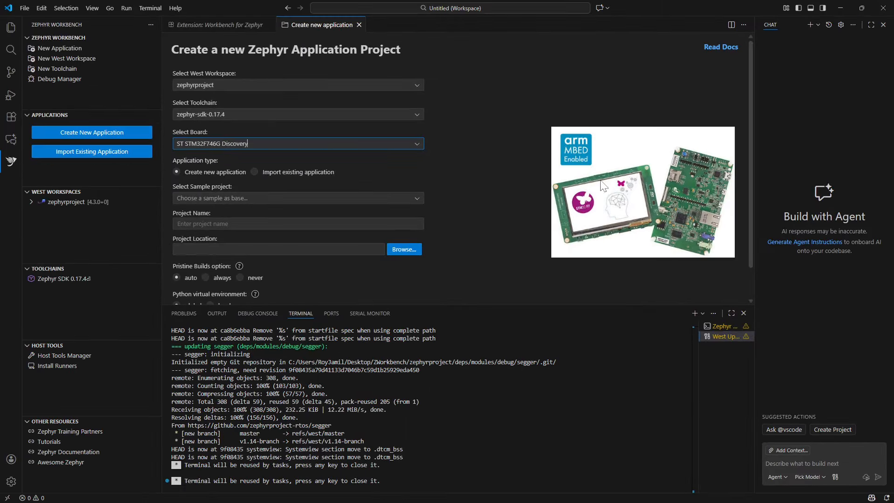
- Base the application on the hello_world sample, set its location to the zephyrproject folder, and create it
left_click(311, 201)
scroll(298, 242, "down", 3)
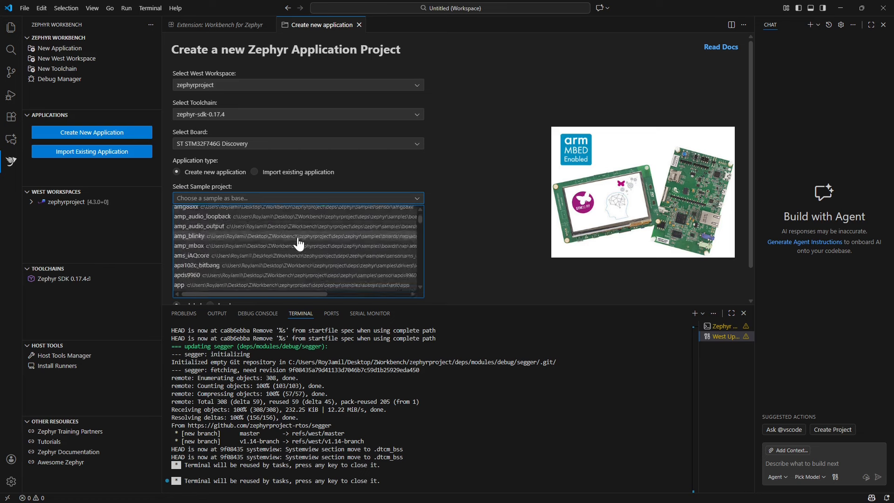
scroll(298, 243, "up", 4)
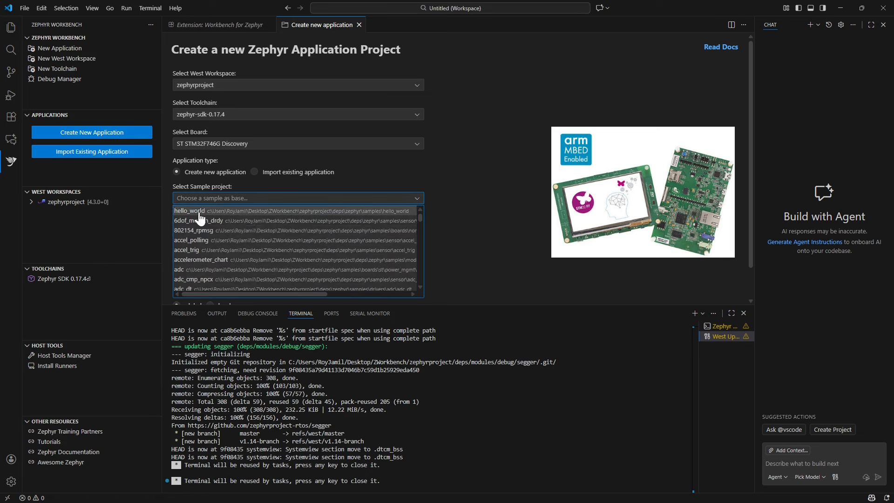
left_click(201, 213)
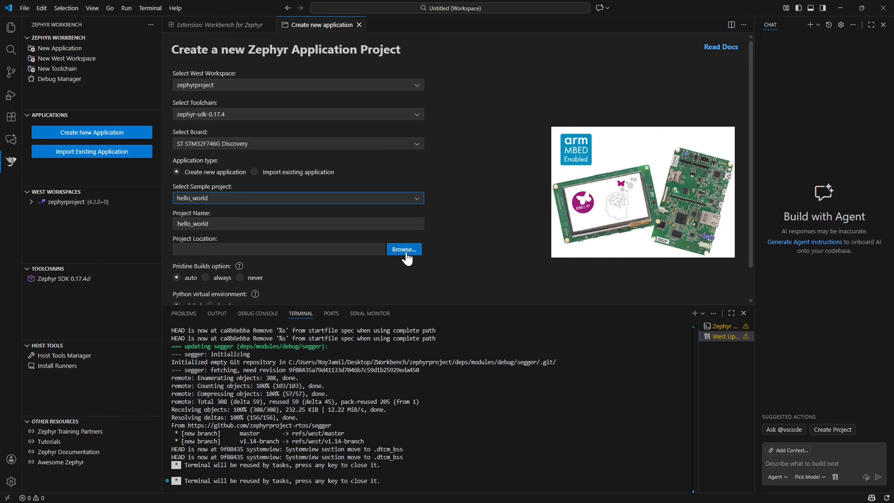
left_click(414, 251)
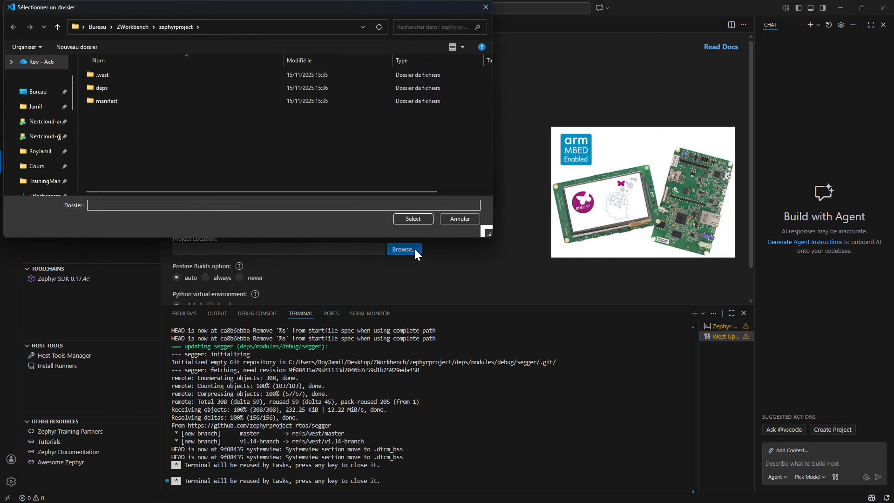
left_click(413, 220)
scroll(450, 215, "down", 2)
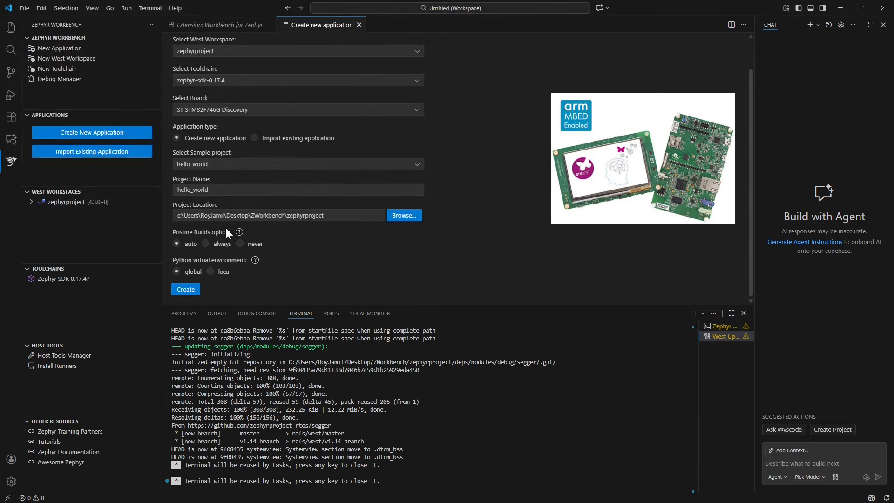
left_click(187, 293)
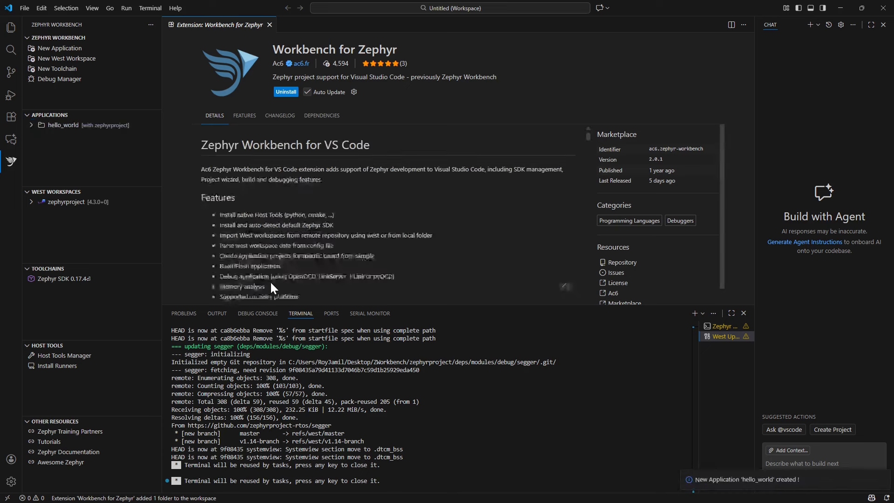
- Expand the new hello_world application and review the actions available for it
left_click(60, 126)
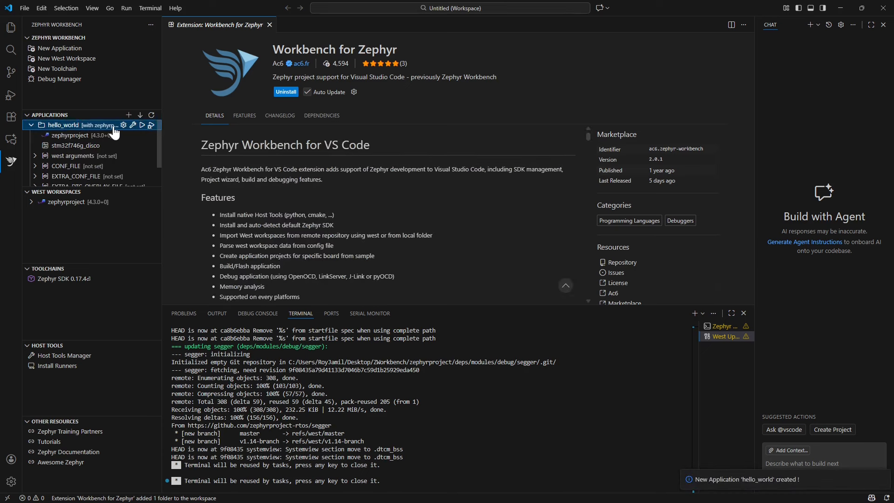
right_click(102, 127)
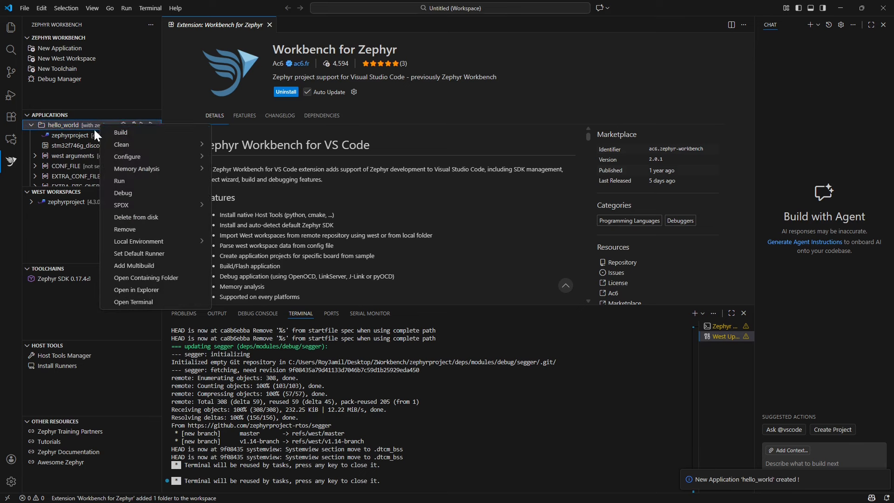
left_click(88, 127)
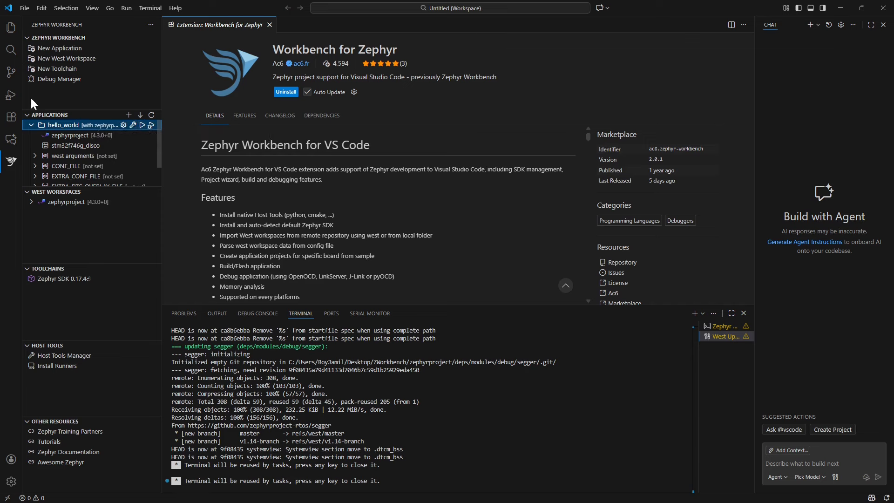
- Open main.c from the hello_world src folder and set a breakpoint on the printf line
left_click(16, 31)
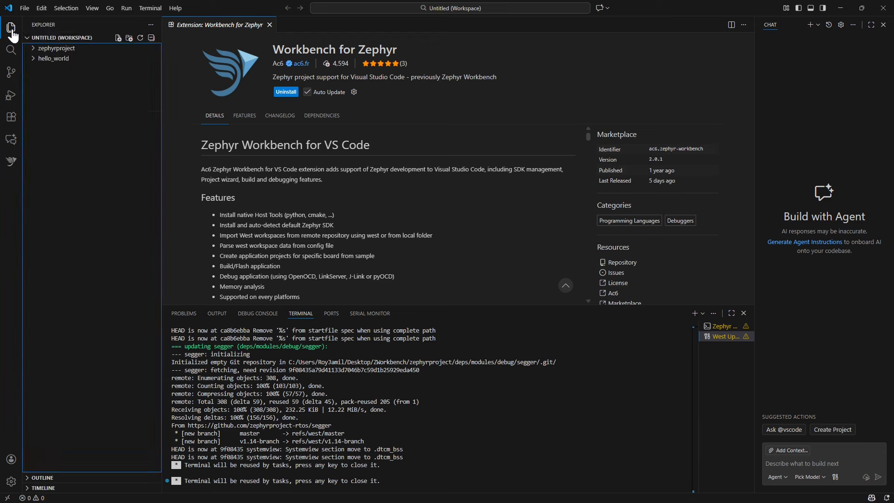
left_click(52, 58)
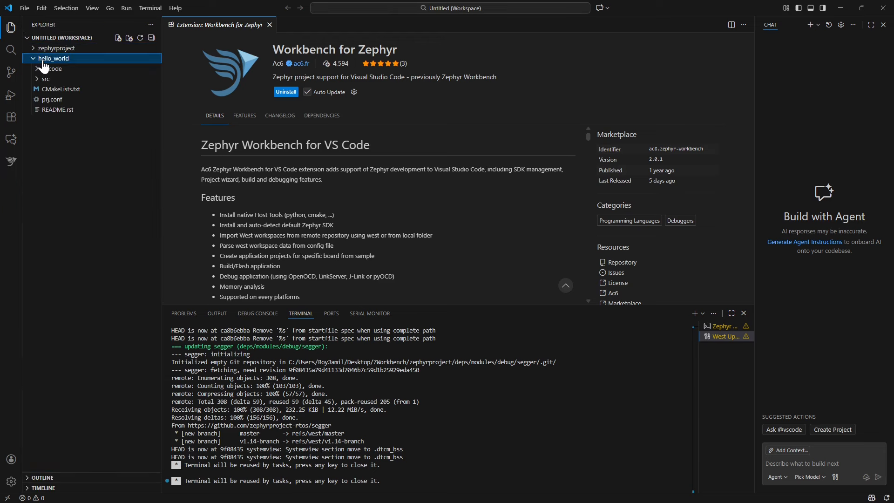
left_click(45, 79)
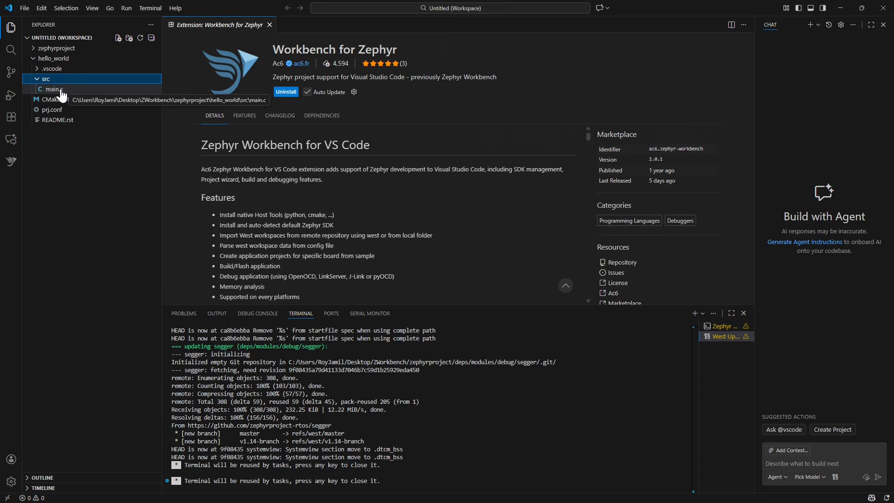
left_click(54, 89)
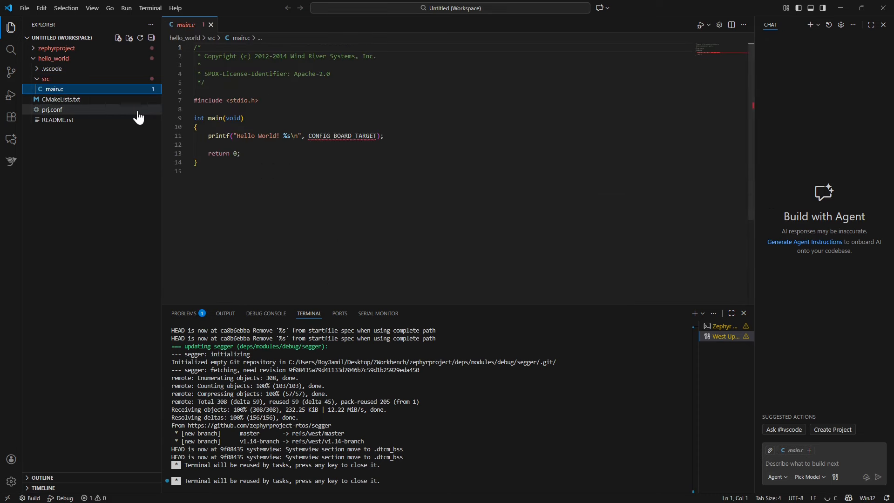
left_click(167, 136)
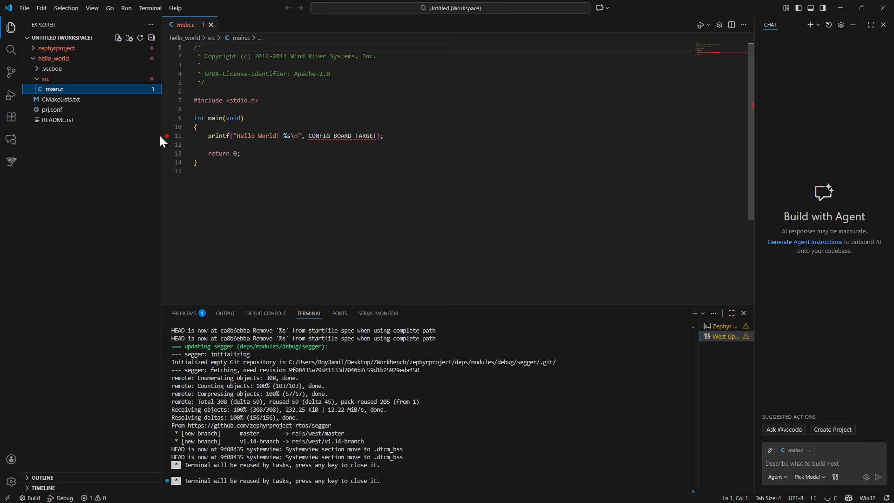
- Build the hello_world application with Zephyr Workbench and return to the code in main.c
right_click(65, 60)
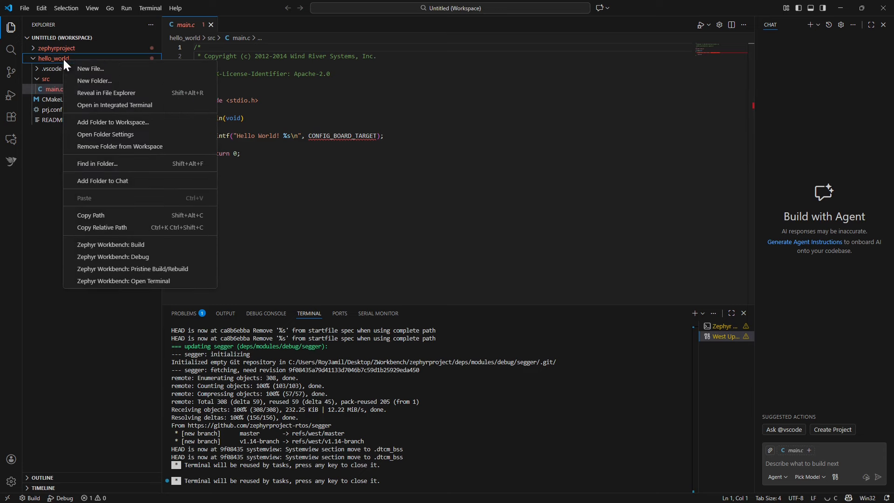
left_click(136, 252)
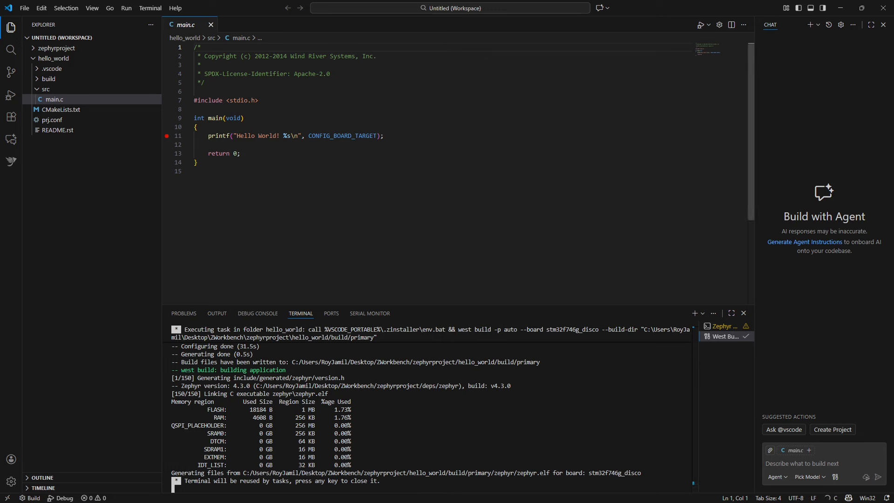
mouse_move(342, 136)
left_click(194, 145)
- Search the extension marketplace for Zazu Simulator and open the details of the Ac6 extension
left_click(14, 122)
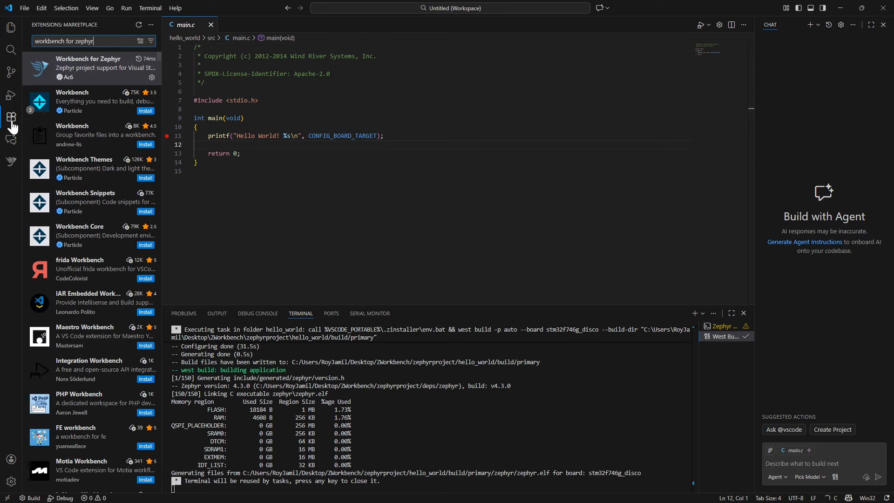
left_click_drag(94, 41, 39, 41)
type("Zazu Simulati")
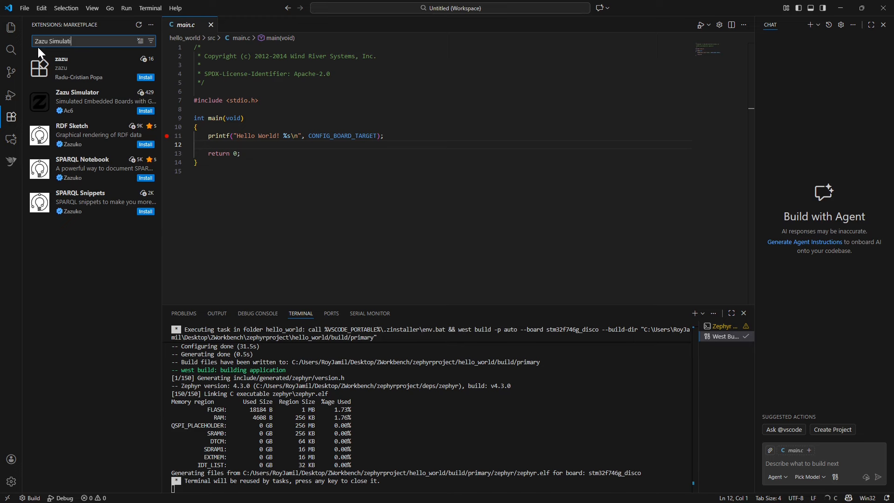
key("BackSpace")
type("or")
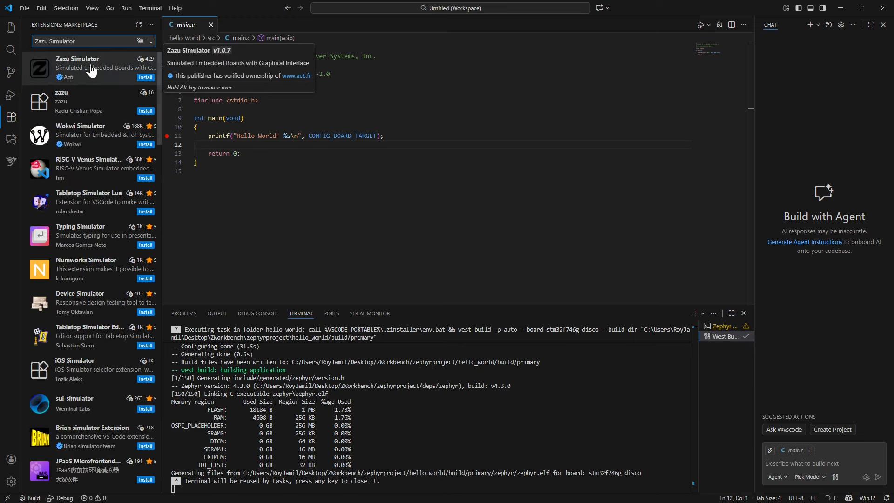
left_click(92, 70)
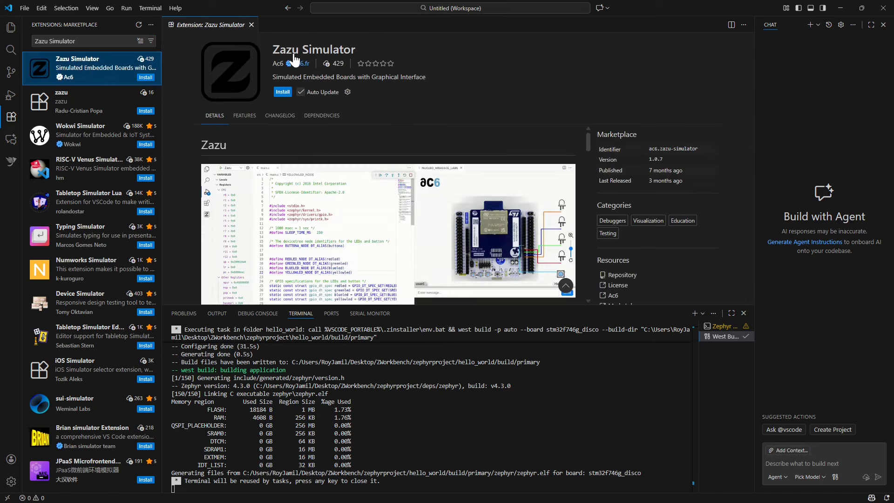
- Install the Zazu Simulator extension along with its dependencies, allowing Visual Studio Code network access through the firewall
left_click(283, 93)
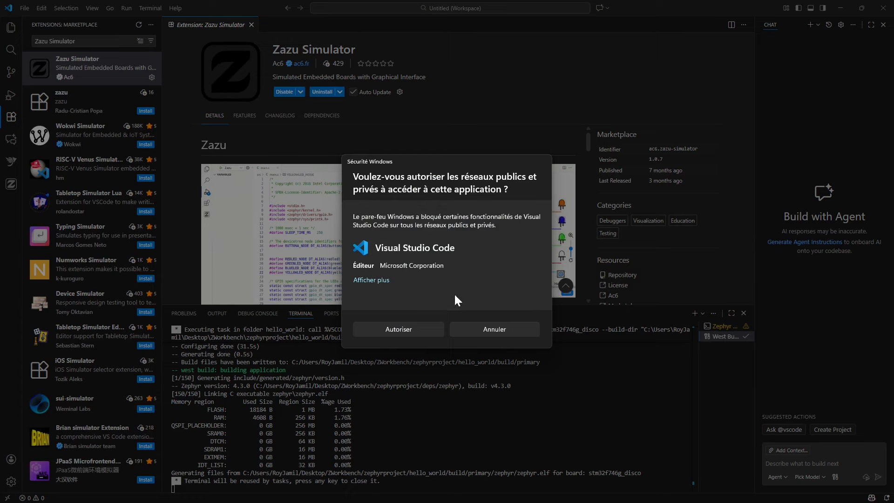
left_click(398, 330)
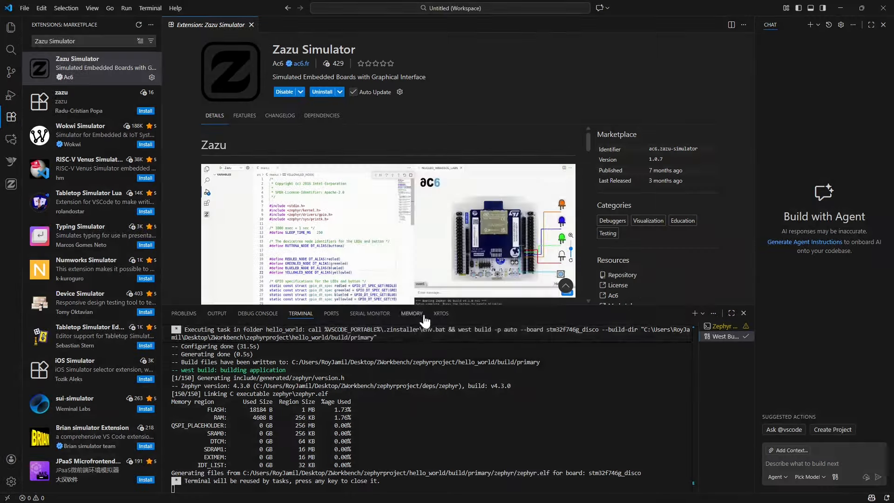
left_click(9, 187)
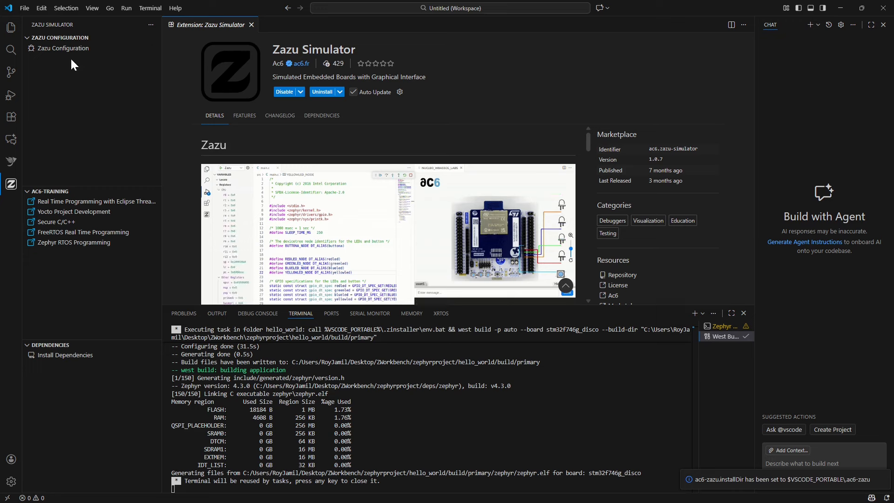
left_click(70, 361)
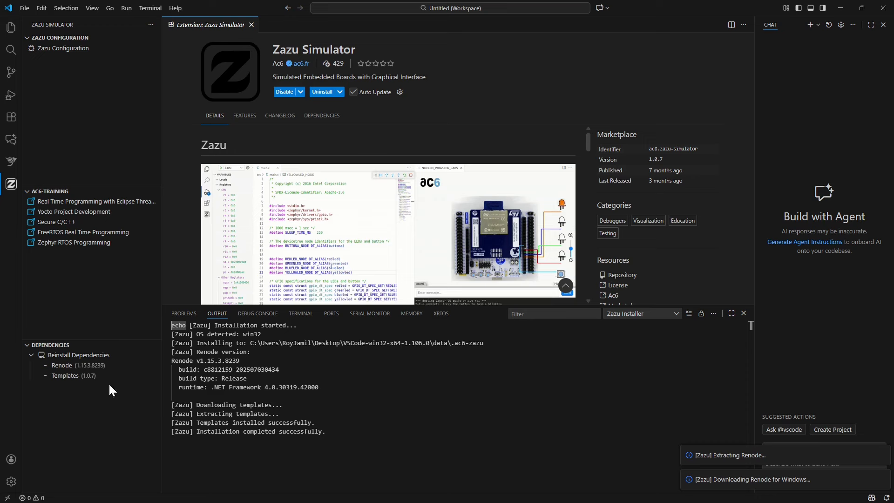
- Configure Zazu for the STM32F746G_DISCO board with the hello_world folder as the project path
left_click(68, 50)
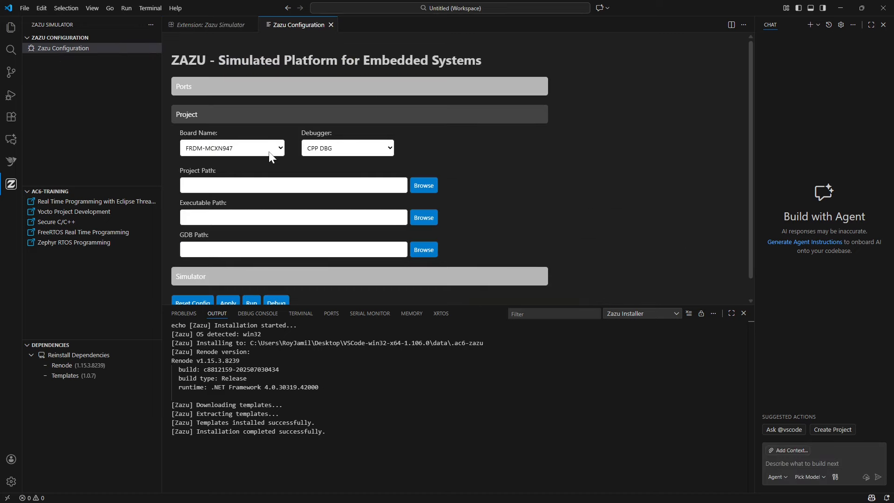
left_click(280, 149)
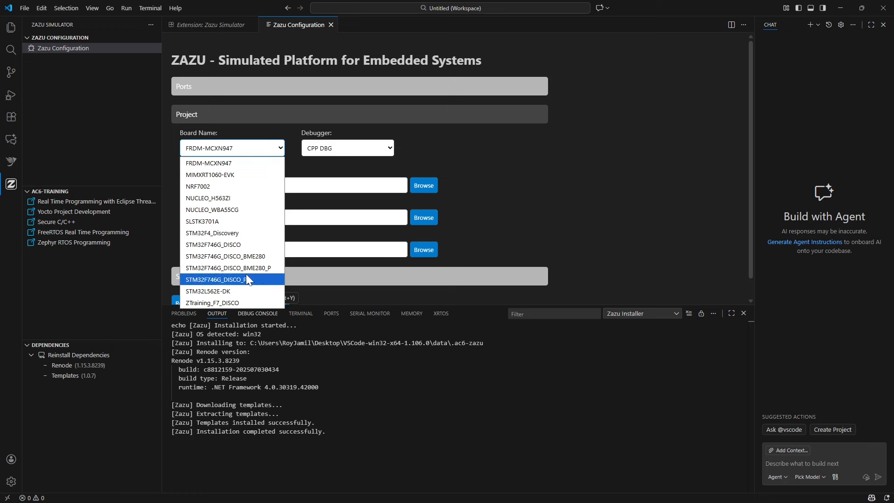
left_click(239, 246)
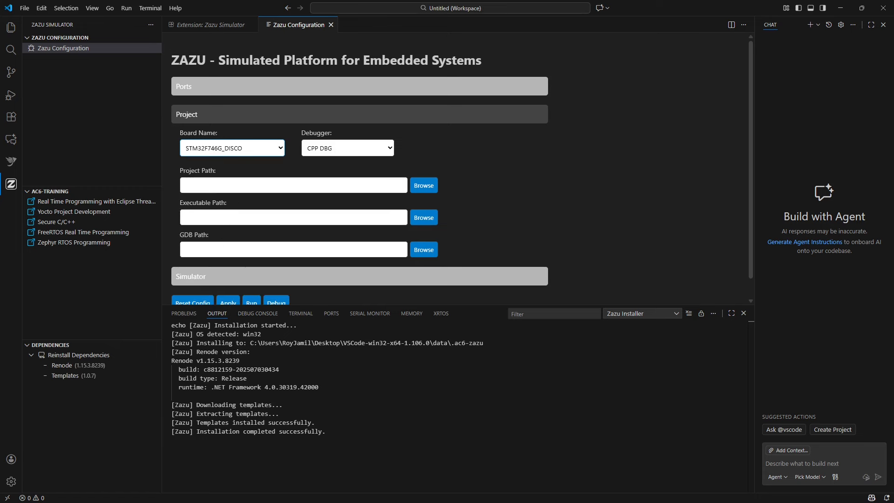
scroll(461, 169, "down", 1)
left_click(298, 165)
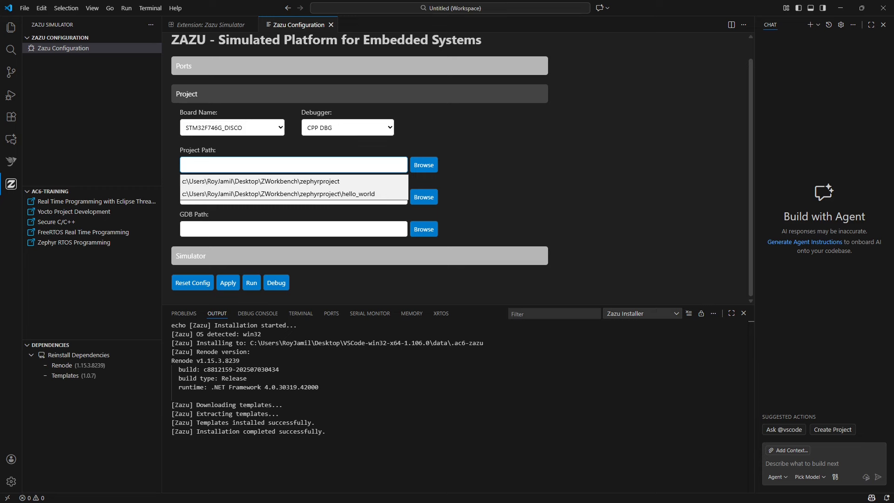
left_click(335, 194)
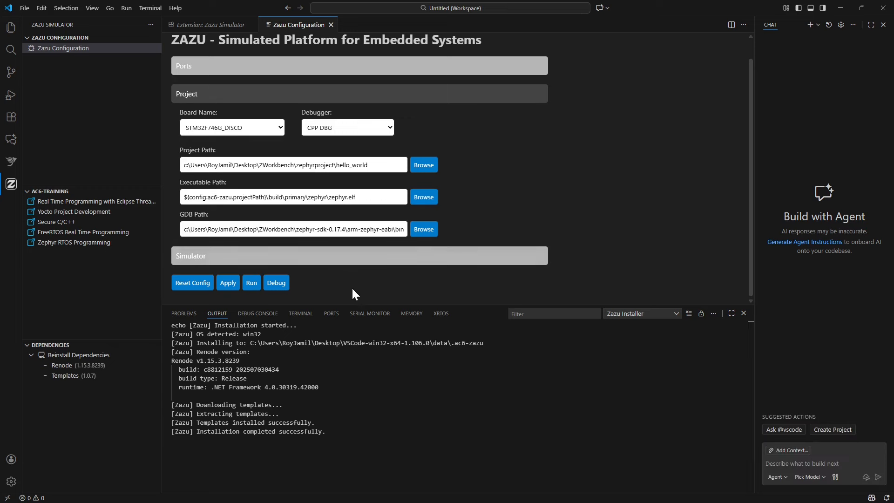
- Start debugging hello_world in Zazu, allow Renode network access through the firewall, and enlarge the editor area
left_click(276, 287)
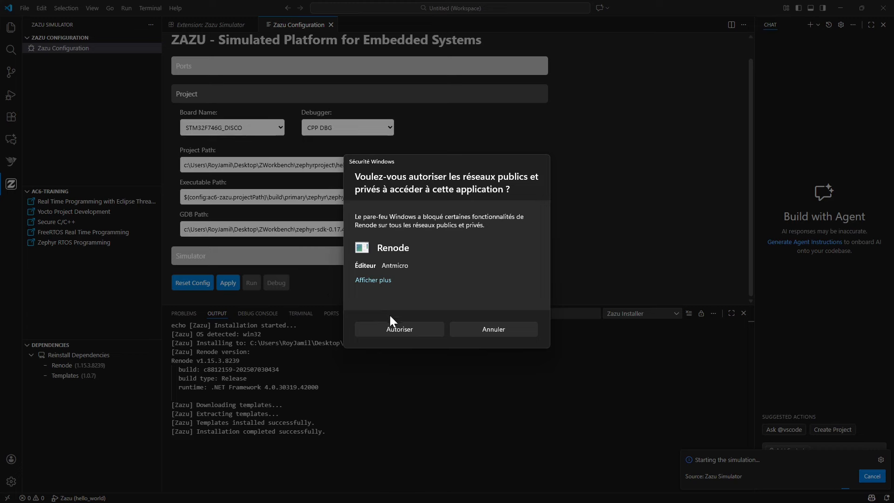
left_click(400, 328)
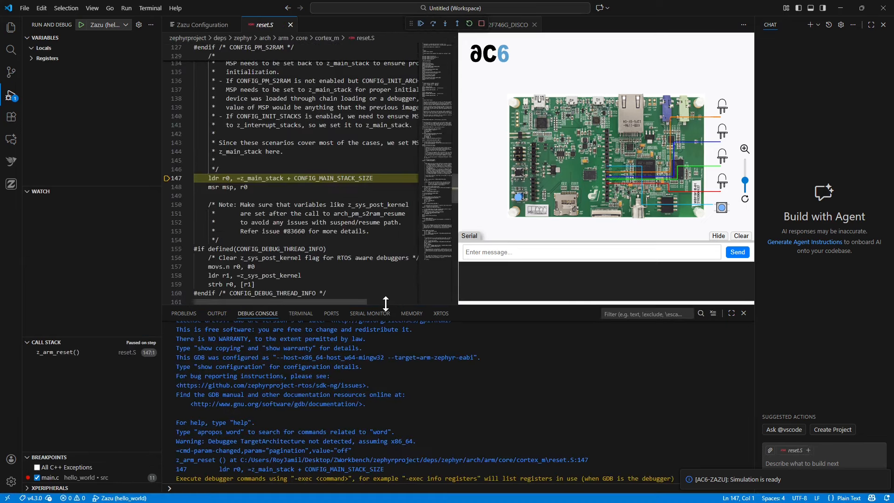
left_click_drag(385, 305, 387, 388)
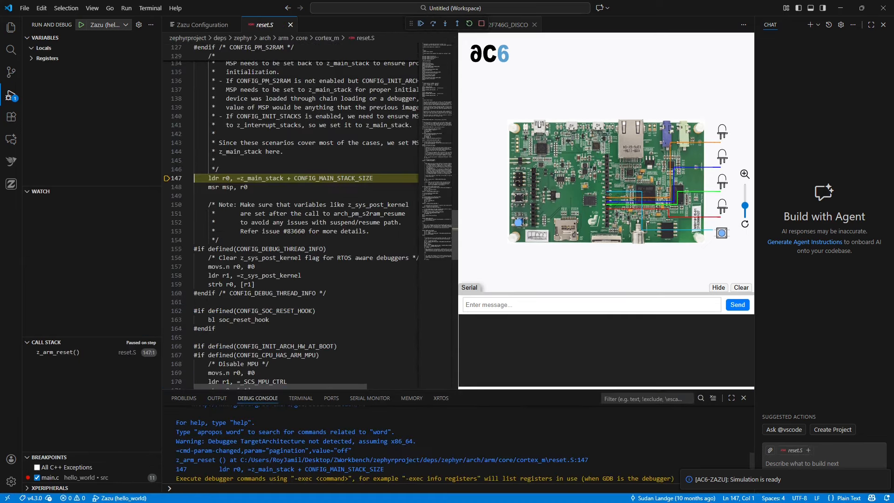
- Continue execution to the printf breakpoint in main.c, step over that line, and check the simulated board's serial output
left_click(420, 23)
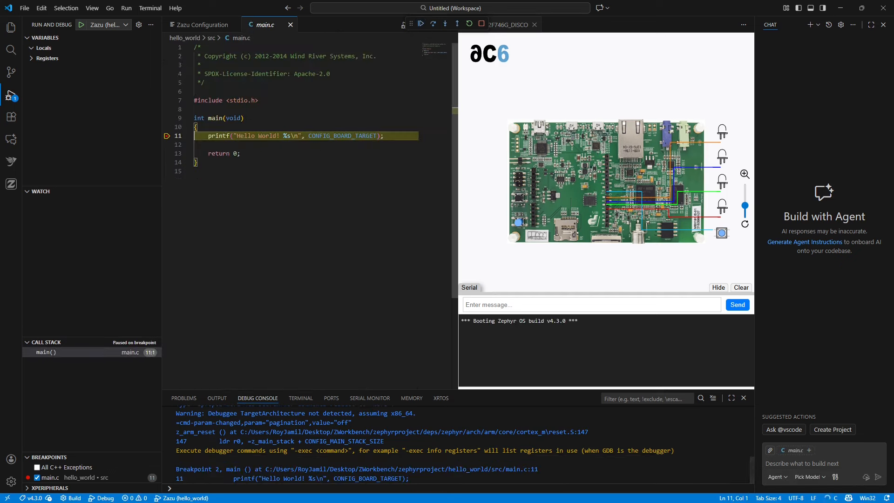
mouse_move(219, 135)
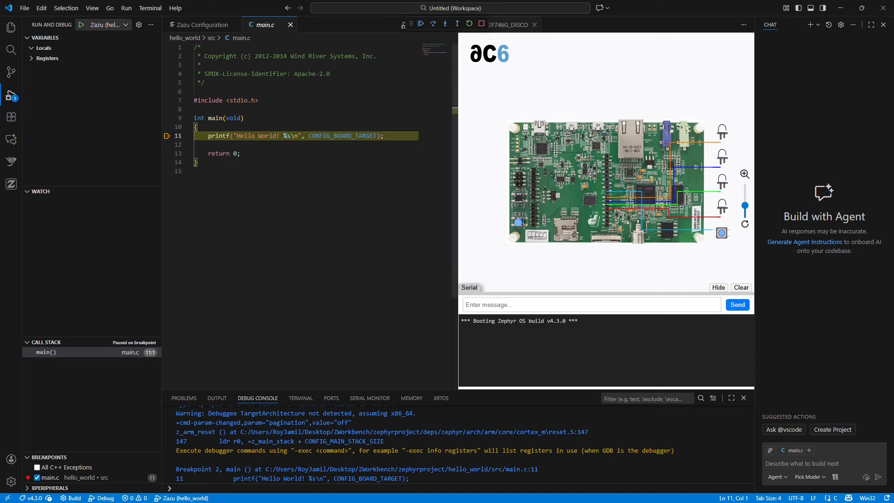
left_click_drag(538, 321, 486, 323)
left_click(507, 334)
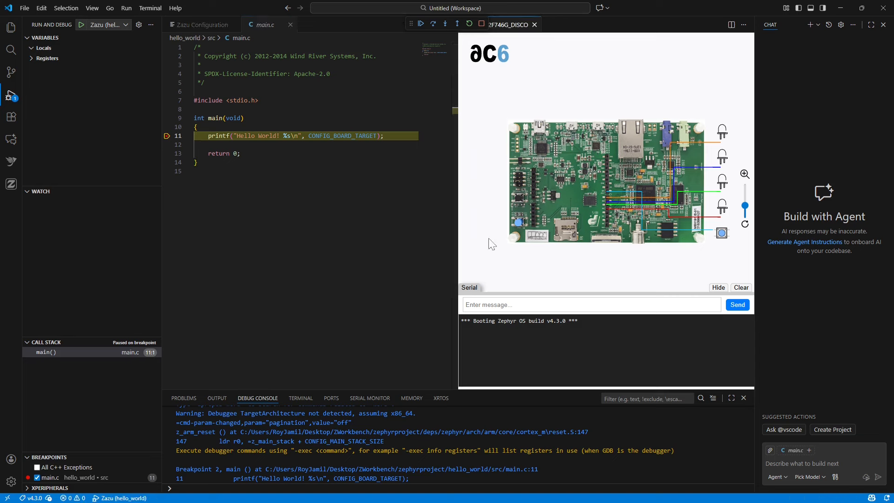
left_click(433, 24)
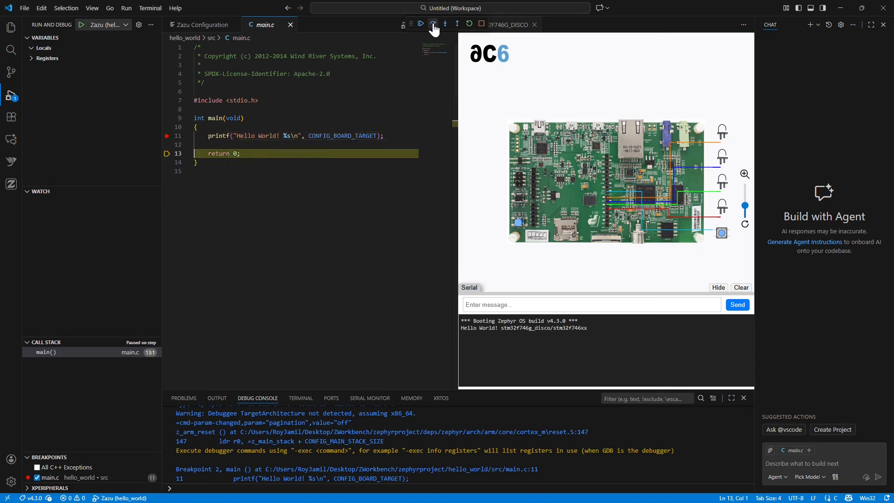
triple_click(534, 327)
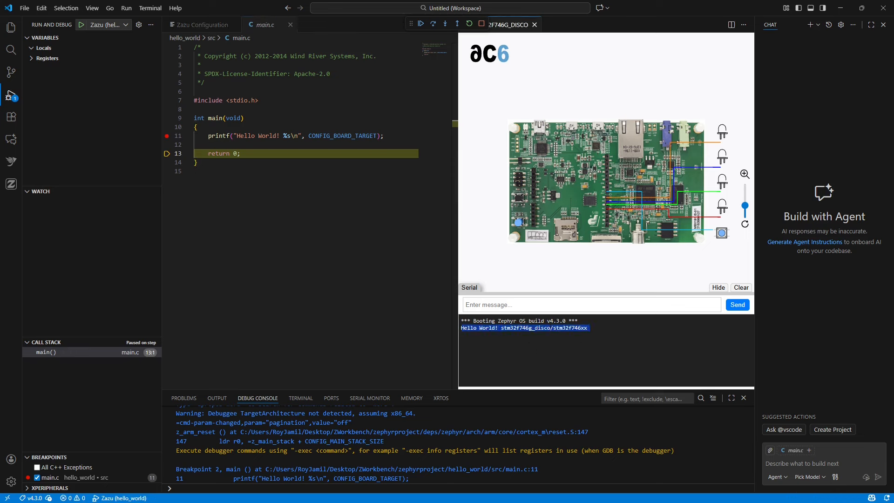
left_click(530, 351)
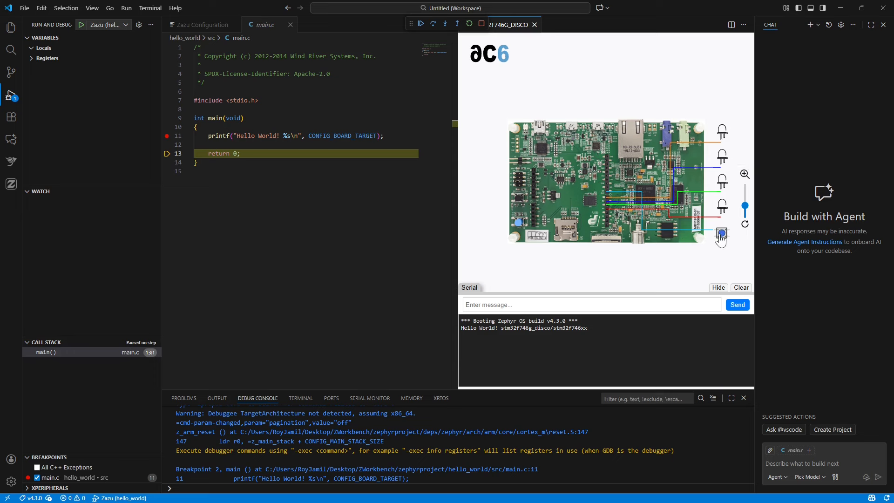
- Resume the hello_world program and remove the breakpoint from line 11 of main.c
left_click(421, 23)
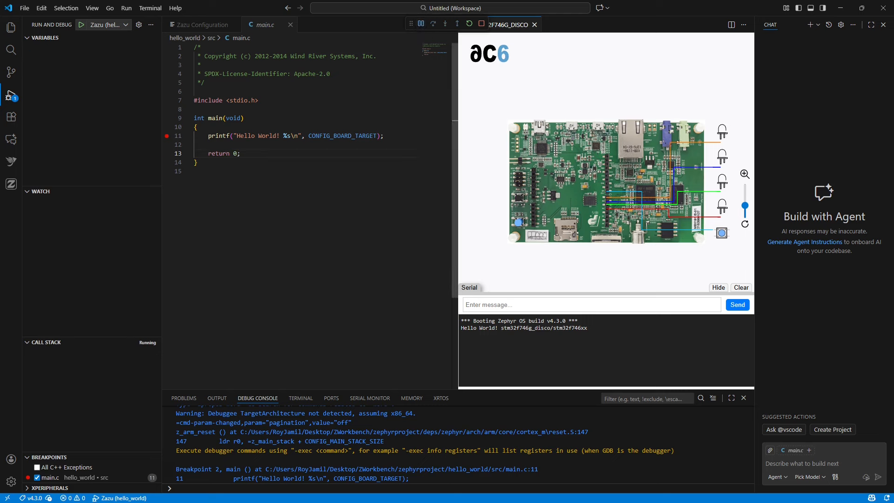
left_click(167, 136)
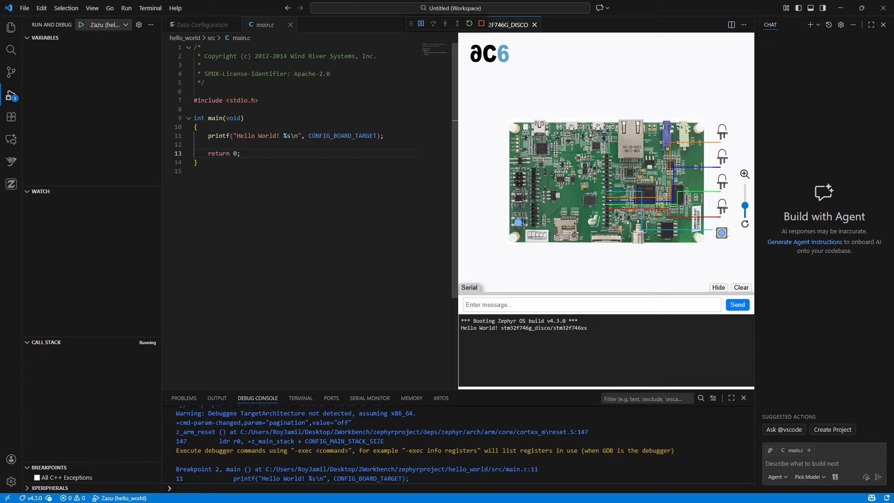
- Start a new Zephyr Workbench application using the zephyrproject west workspace and the zephyr-sdk-0.17.4 toolchain
left_click(12, 161)
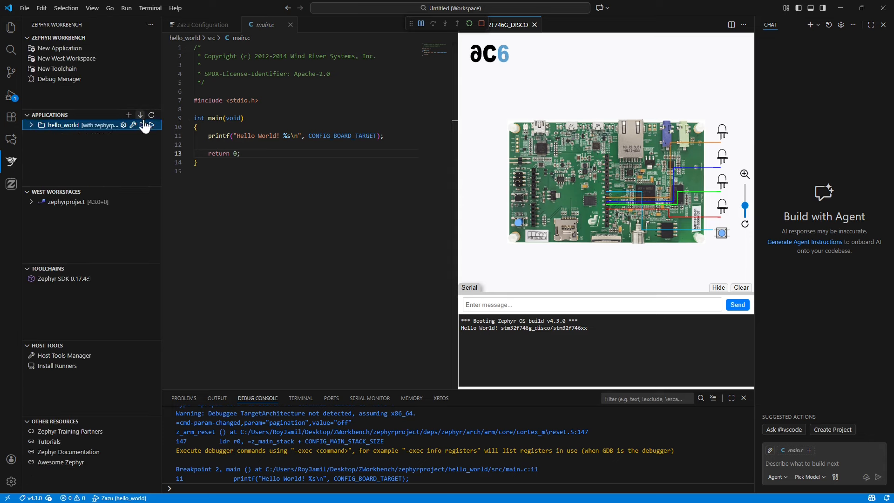
left_click(60, 48)
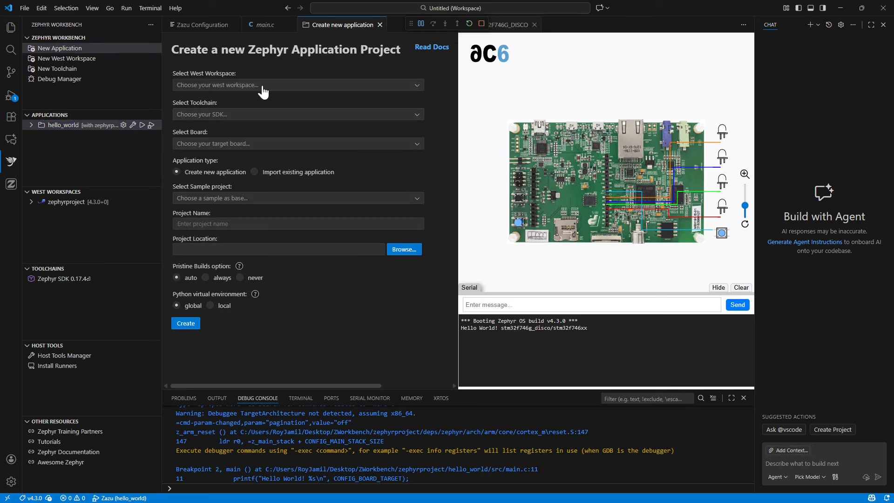
left_click(264, 89)
left_click(234, 97)
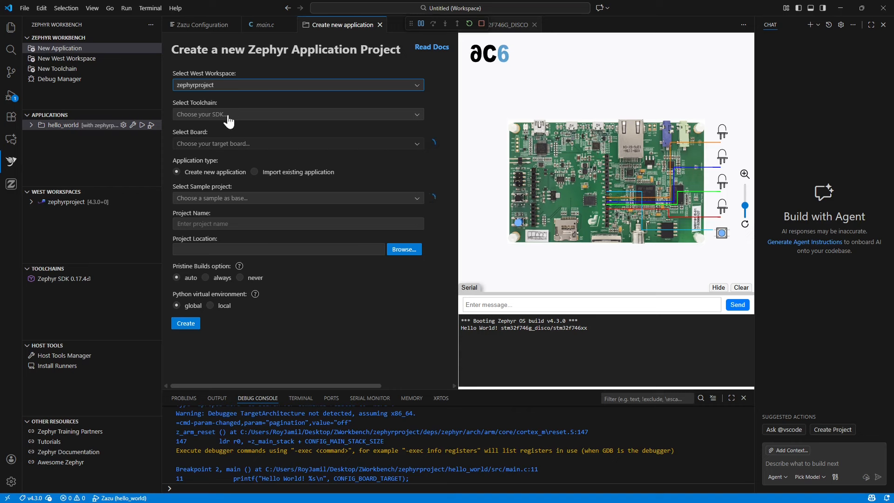
left_click(228, 116)
left_click(221, 125)
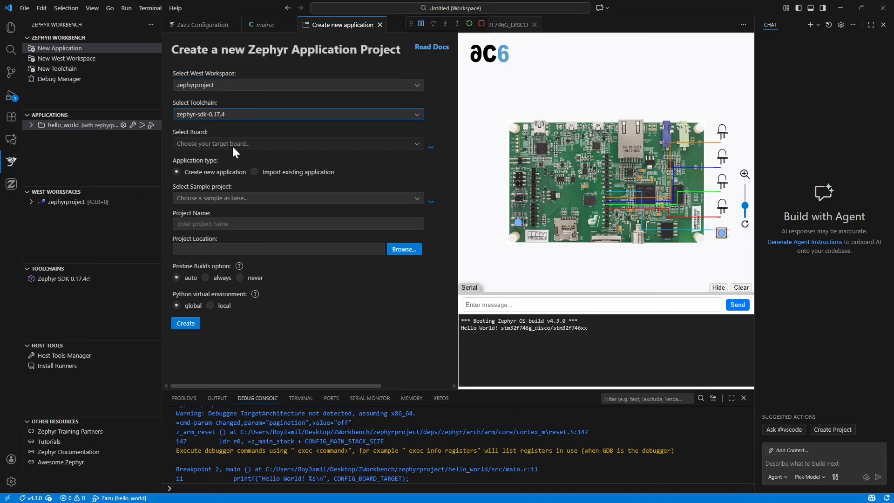
- Stop the running debug session and choose ST STM32F746G Discovery as the new application's target board
left_click(232, 144)
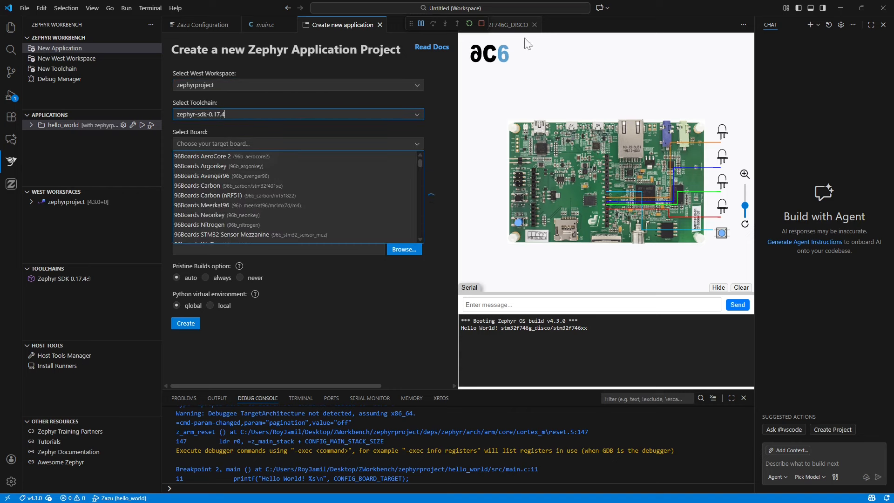
left_click(482, 24)
left_click(239, 144)
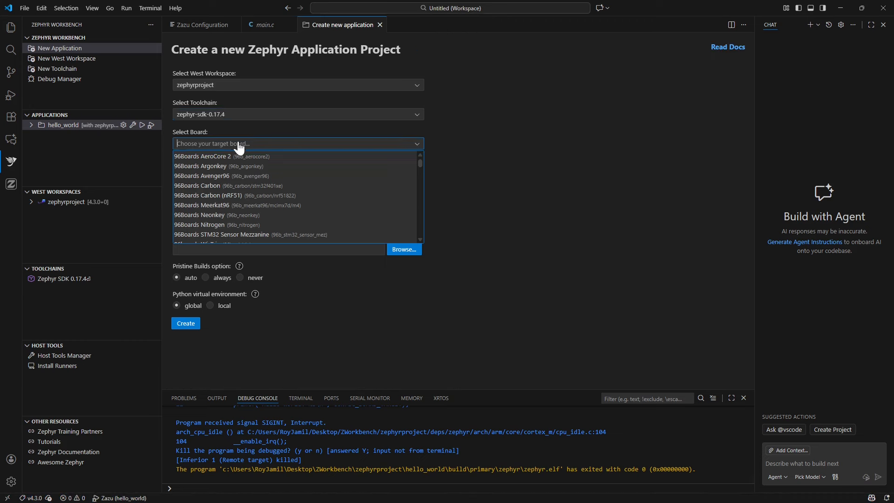
type("stm")
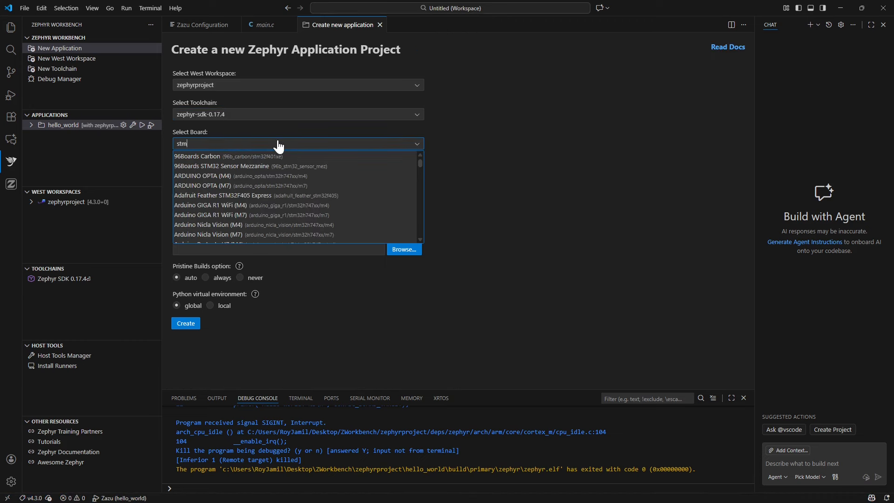
type("32f7")
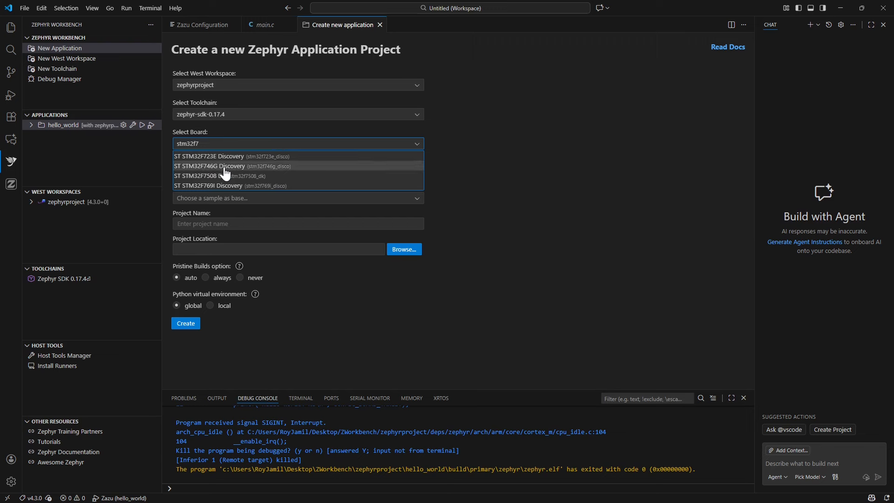
type("4")
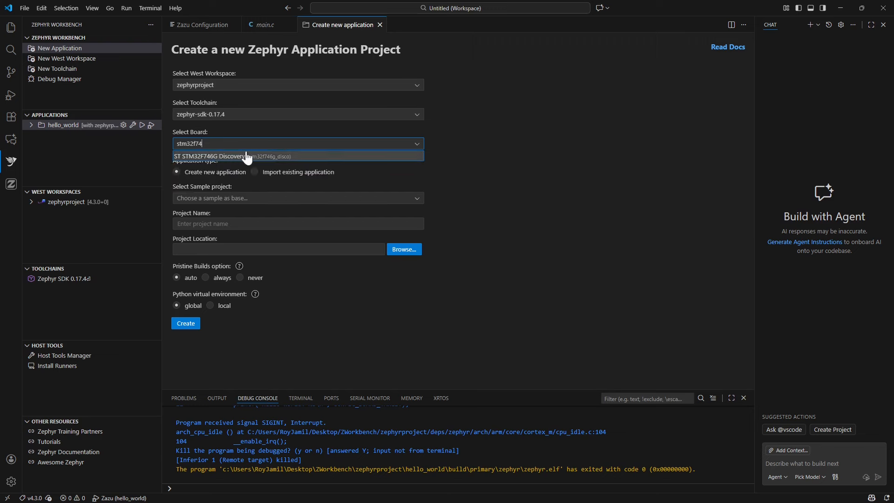
left_click(222, 159)
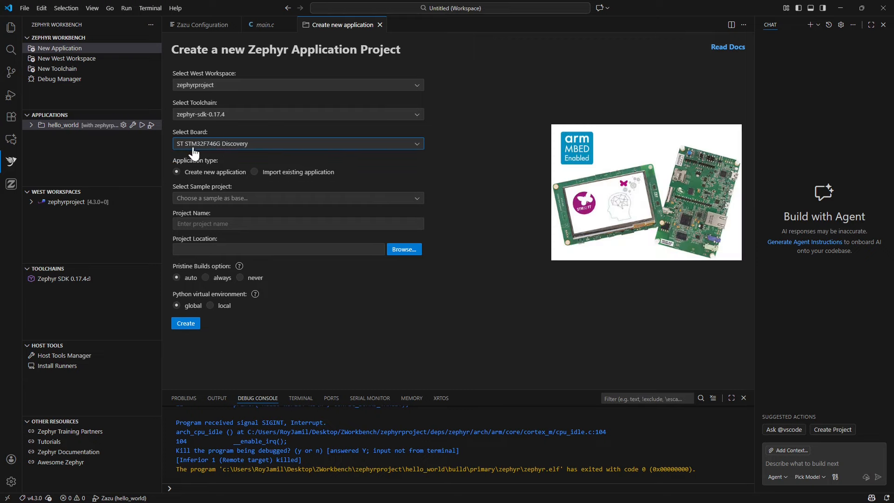
- Base the application on the samples\basic\blinky sample, set the zephyrproject folder as its location, and create the project
left_click(271, 201)
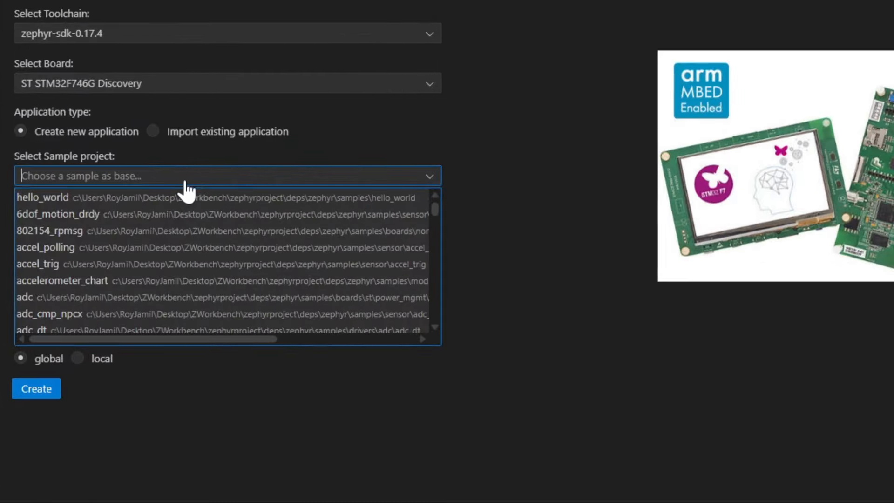
type("b")
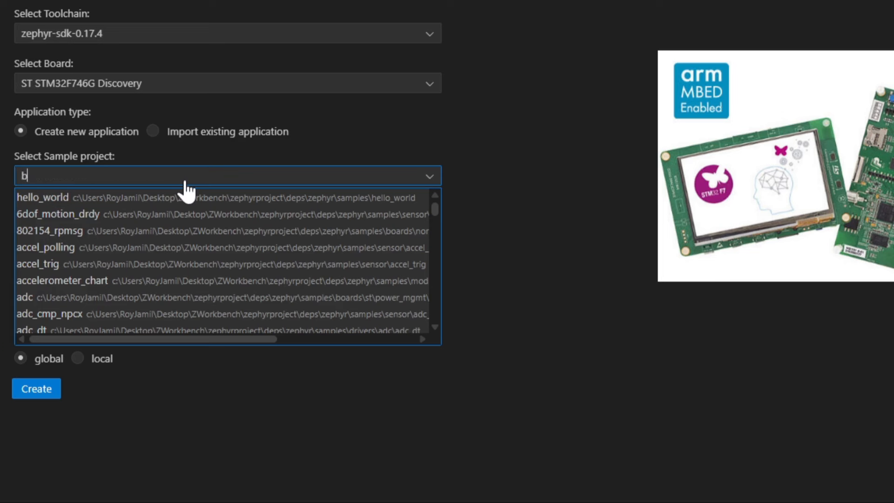
type("link")
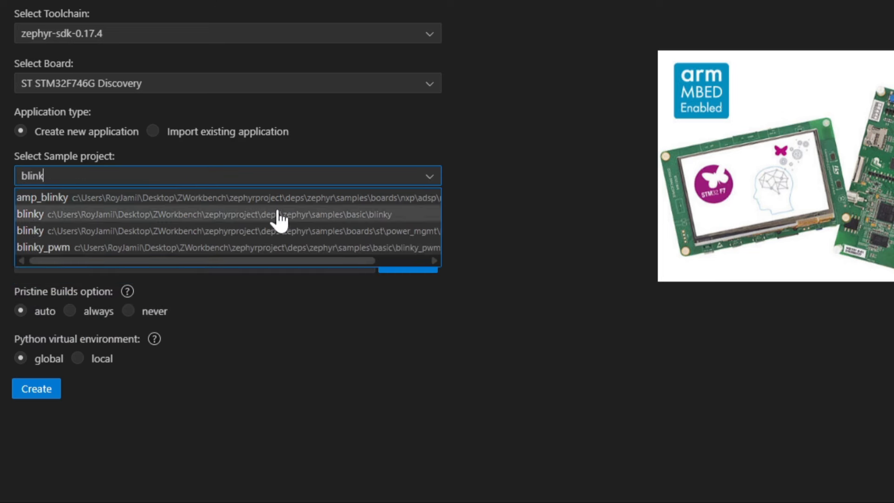
left_click(332, 218)
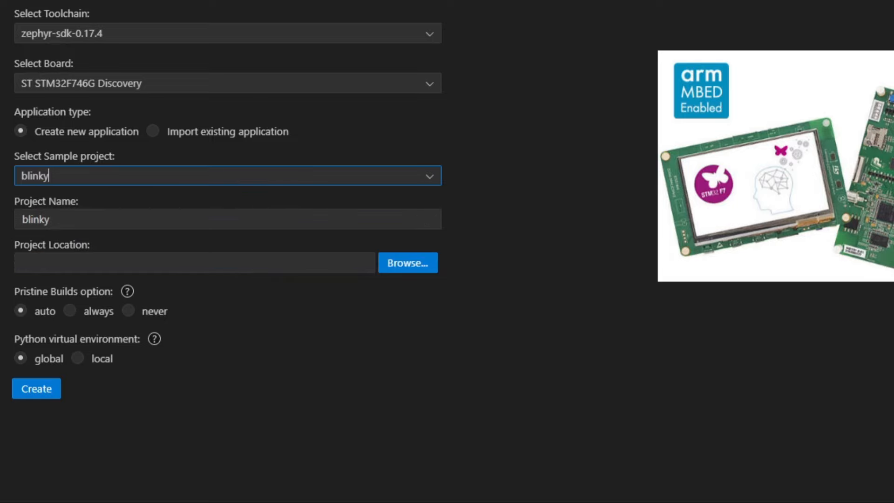
left_click(400, 250)
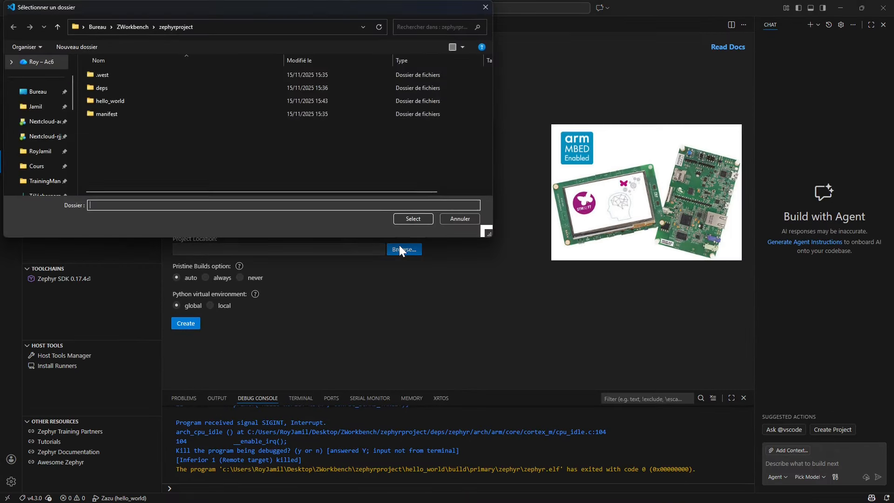
left_click(413, 219)
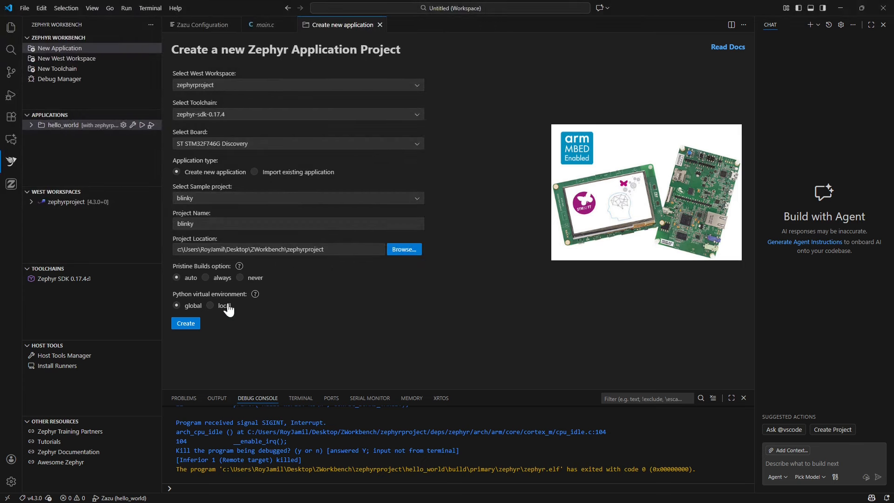
left_click(191, 327)
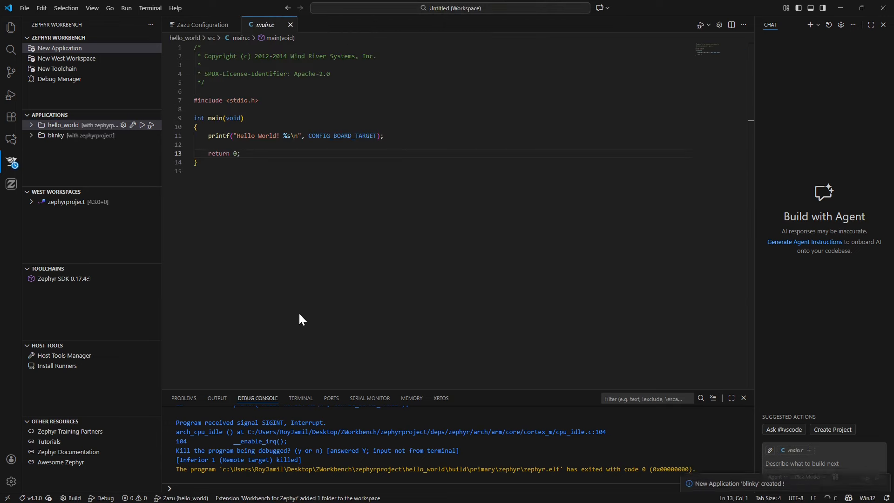
- Build the blinky application with Zephyr Workbench
left_click(68, 136)
left_click(68, 136)
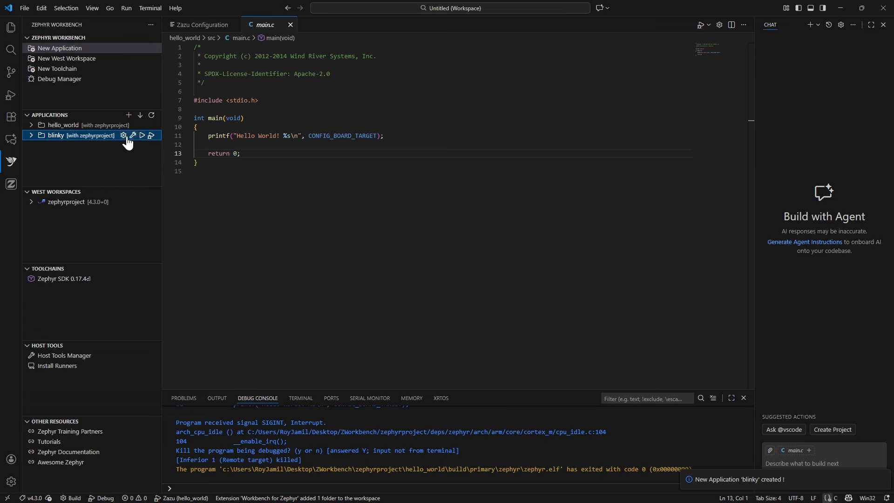
left_click(124, 136)
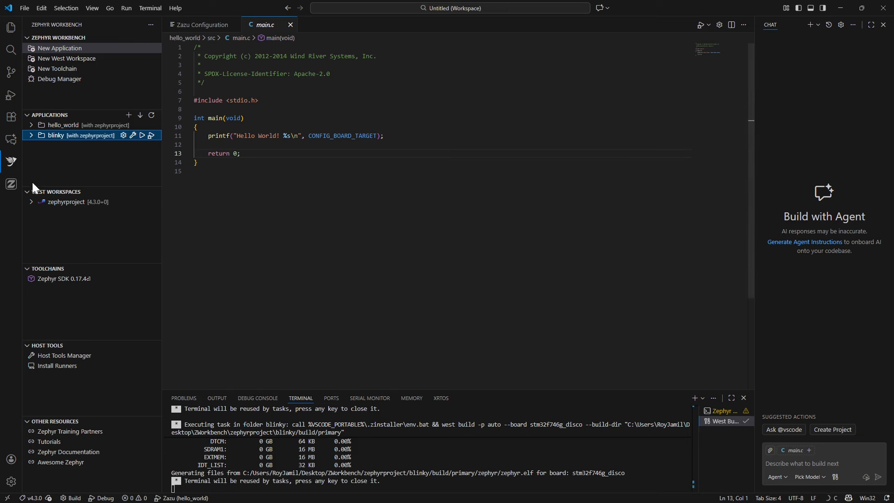
- Set the project path in the Zazu configuration to the blinky folder
left_click(12, 186)
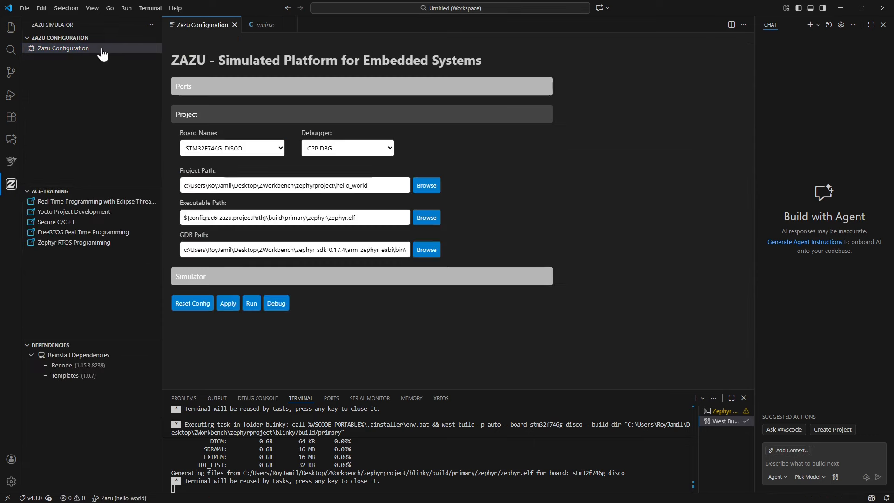
left_click(382, 185)
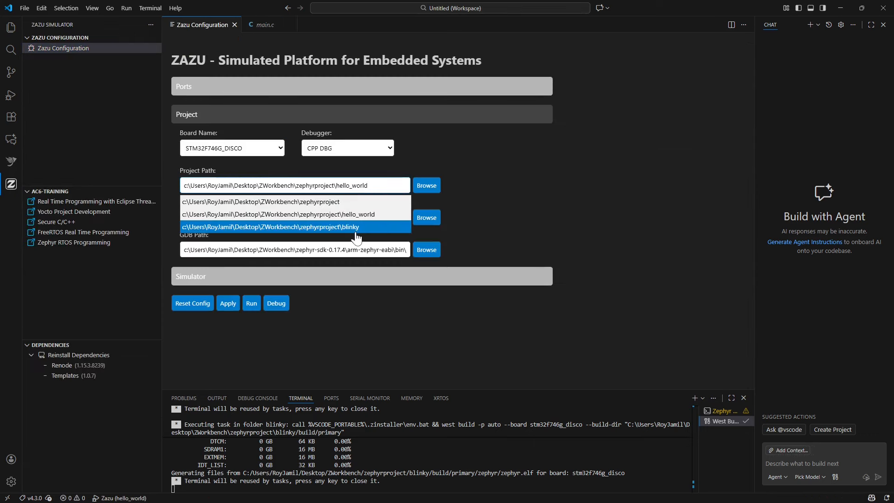
left_click(328, 229)
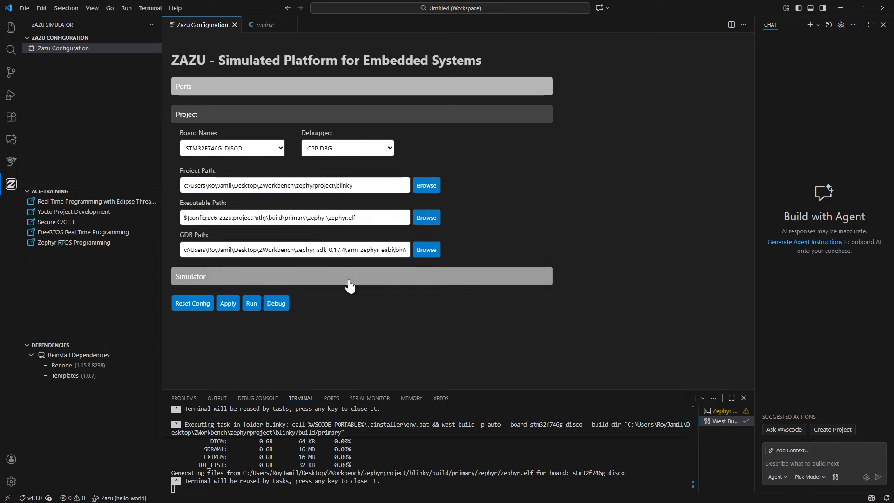
- Start debugging blinky in Zazu and continue execution to run the LED simulation on the virtual board
left_click(279, 309)
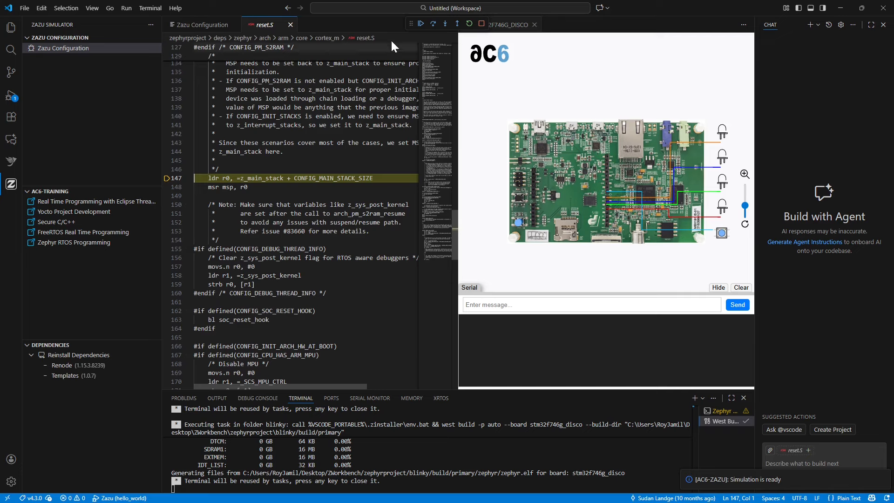
left_click(421, 24)
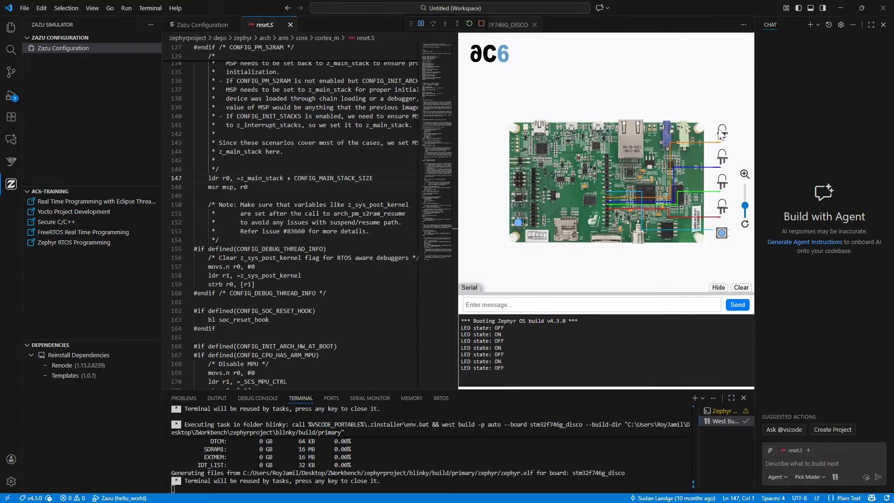
mouse_move(697, 106)
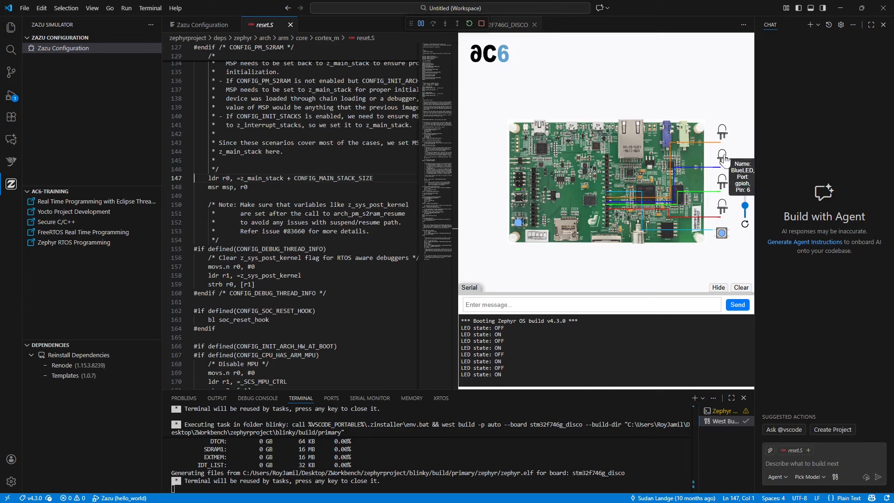
- Check the blue LED's port and pin on the virtual board, stop debugging, and expand the blinky project's boards folder
mouse_move(721, 158)
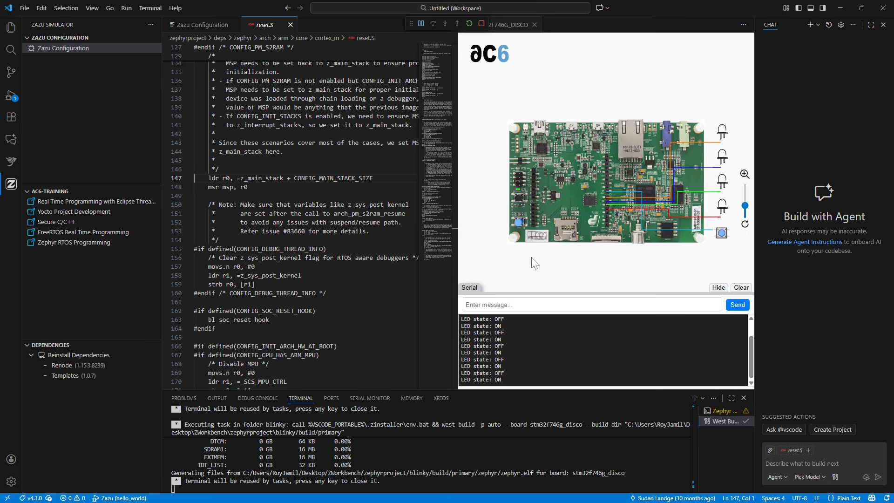
left_click(482, 23)
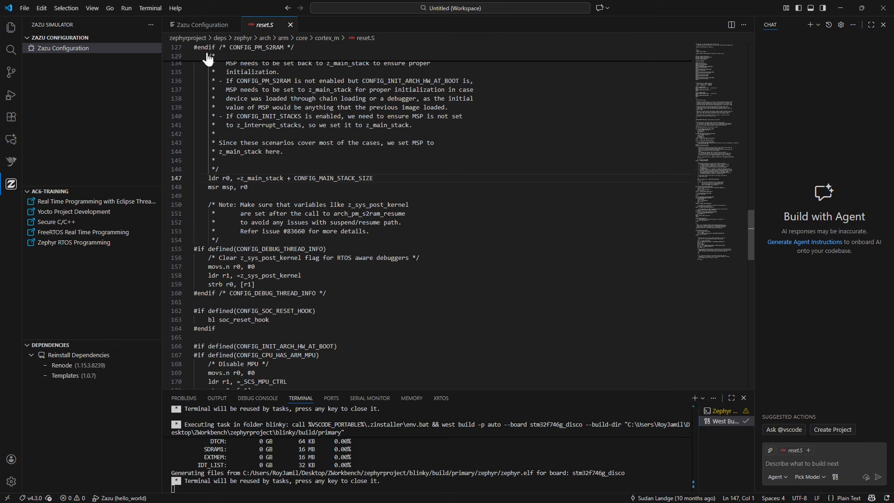
left_click(11, 29)
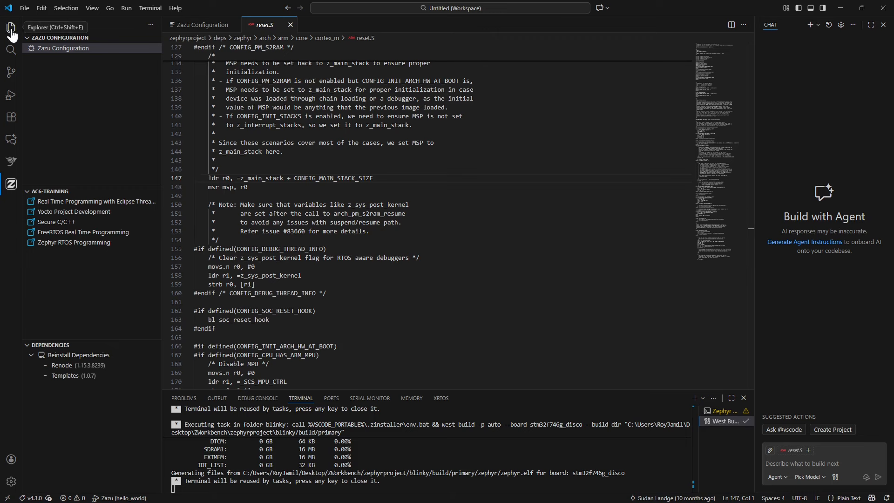
left_click(35, 51)
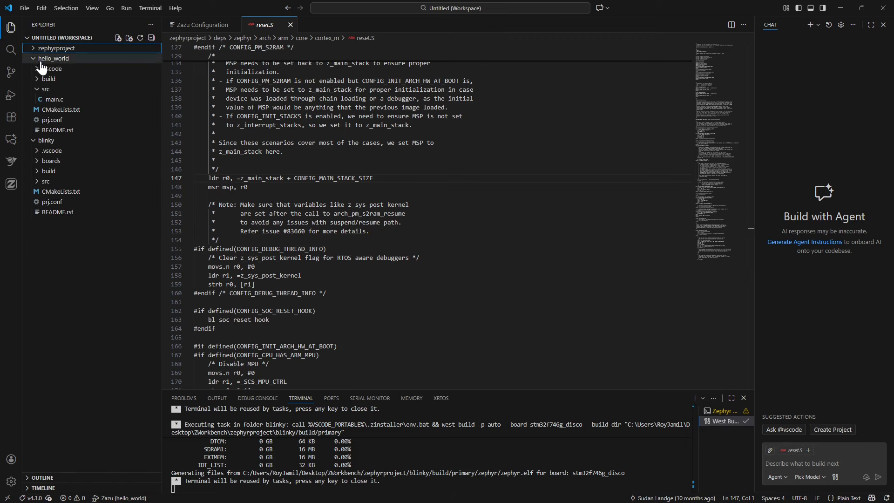
left_click(52, 59)
left_click(50, 90)
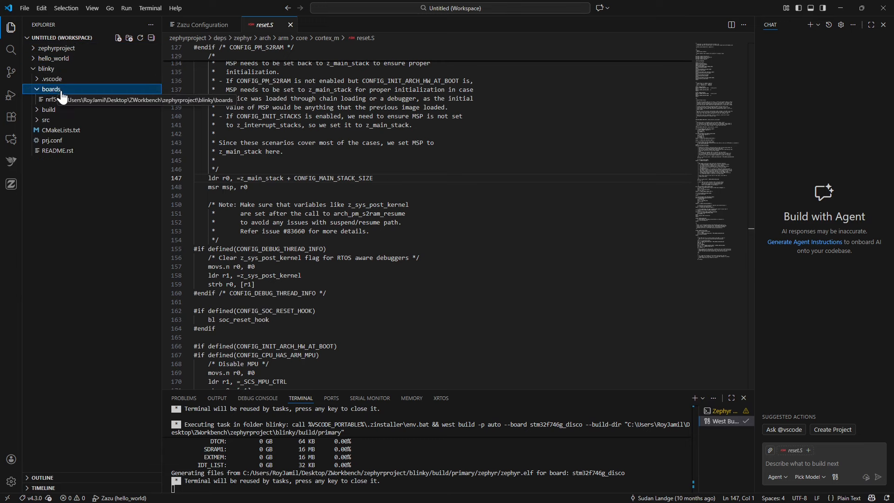
- Create a new file named stm32f746g_disco.overlay in the boards folder of blinky
right_click(63, 91)
left_click(87, 99)
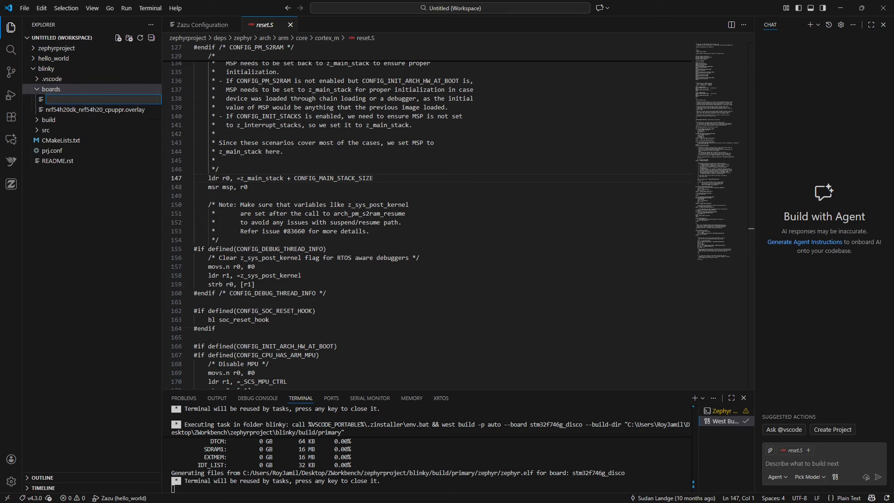
key("Escape")
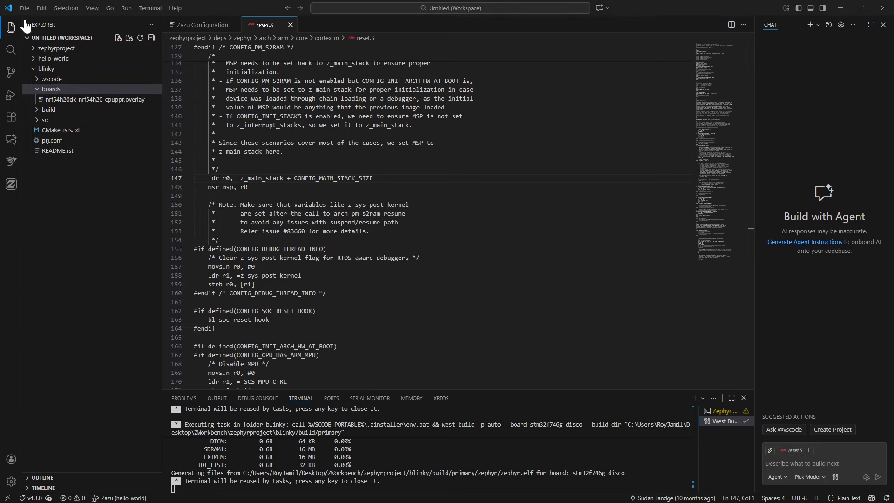
right_click(60, 91)
left_click(87, 99)
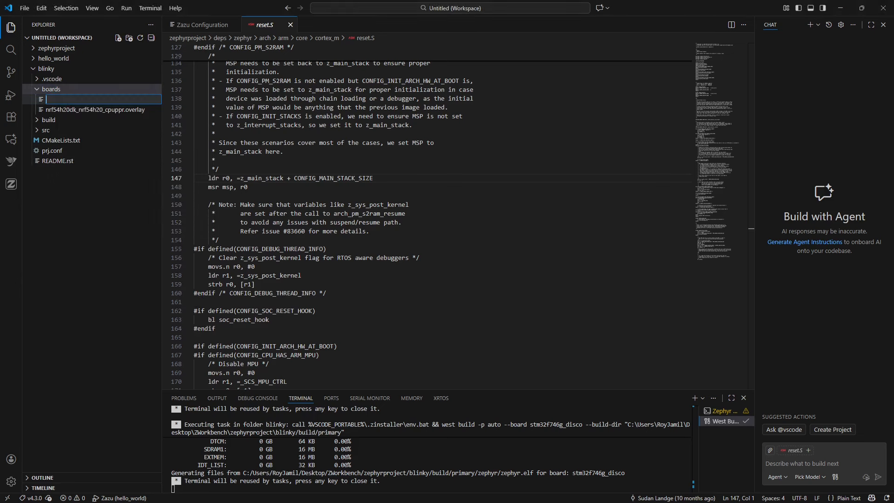
right_click(66, 99)
left_click(112, 148)
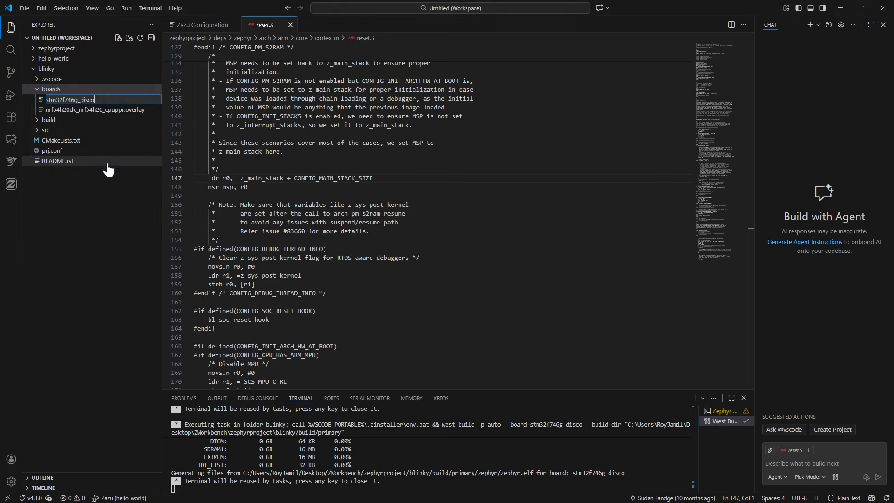
type(".")
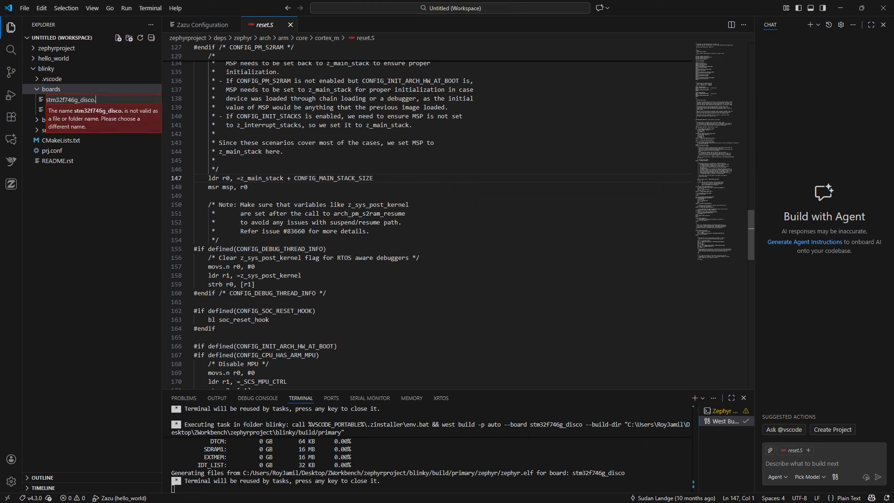
type("overlay")
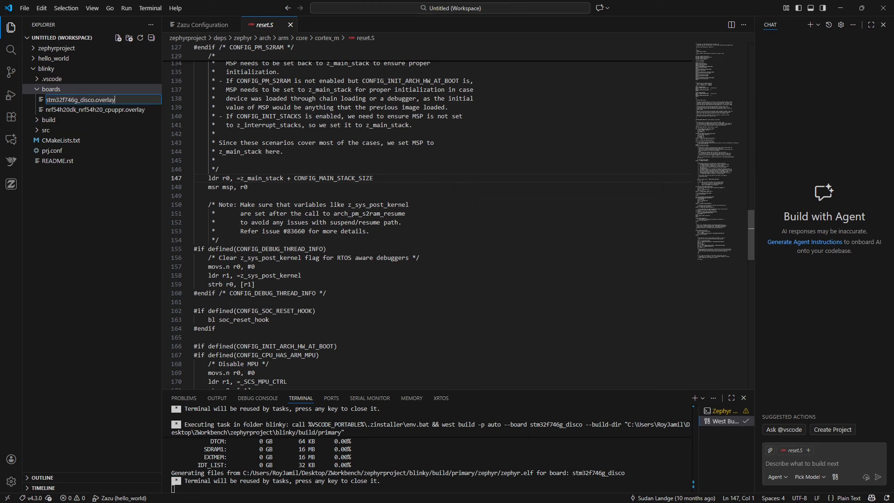
key("Return")
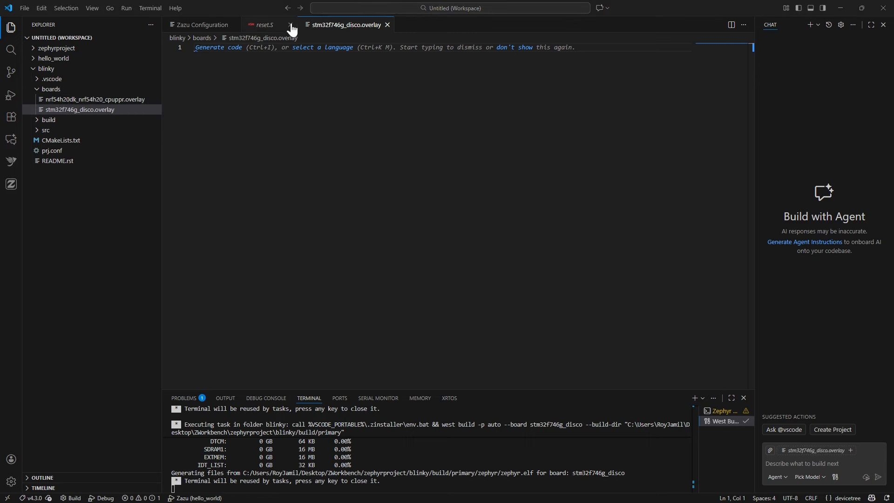
- Fill the overlay with a gpio-leds node orange_led on &gpioi 3 GPIO_ACTIVE_HIGH, labelled "Orange", and an alias led0 = &orange
type("/ {     leds {         compatible = \"gpio-leds\";         orange_led: orange {             gpios = < &gpioi 3 GPIO_ACTIVE_HIGH >;             label = \"Orange\";         };     };      aliases {         led0 = &orange;     }; };")
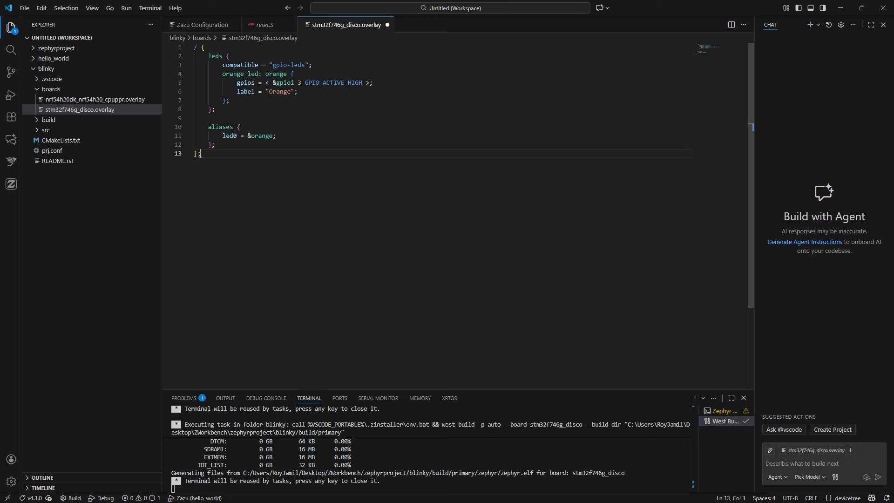
double_click(241, 74)
double_click(245, 83)
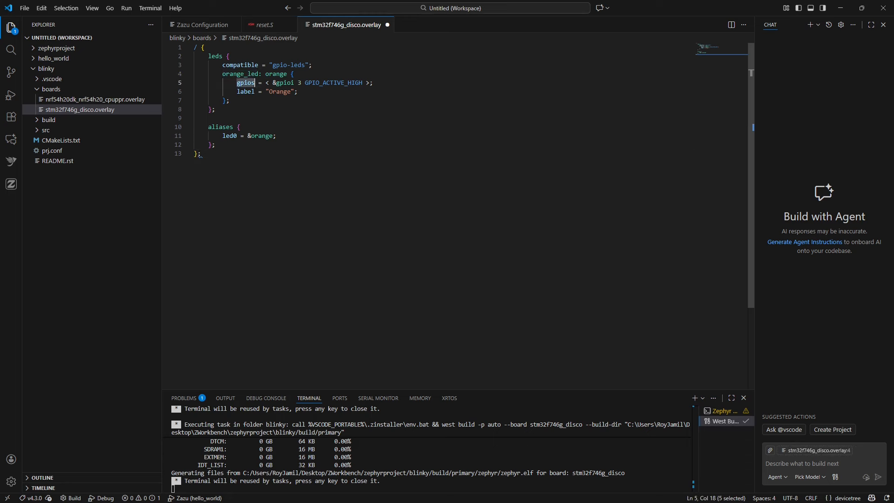
double_click(289, 83)
left_click_drag(301, 83, 298, 83)
left_click(215, 110)
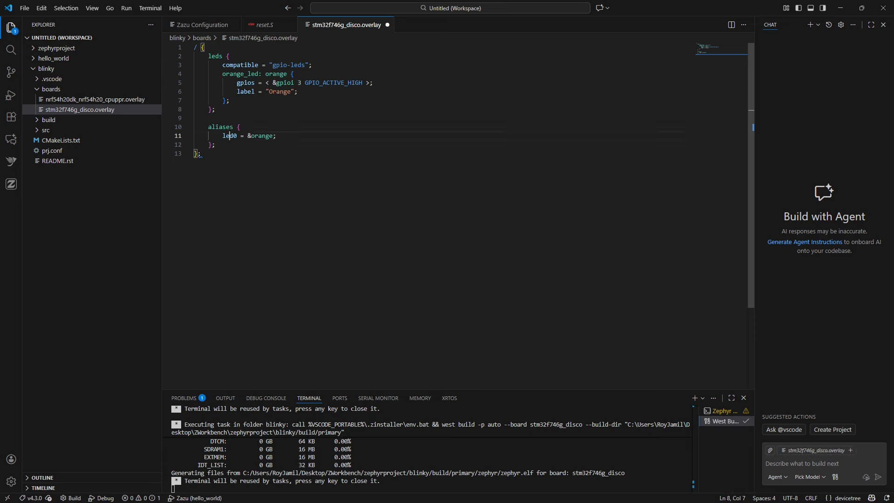
double_click(229, 136)
double_click(262, 135)
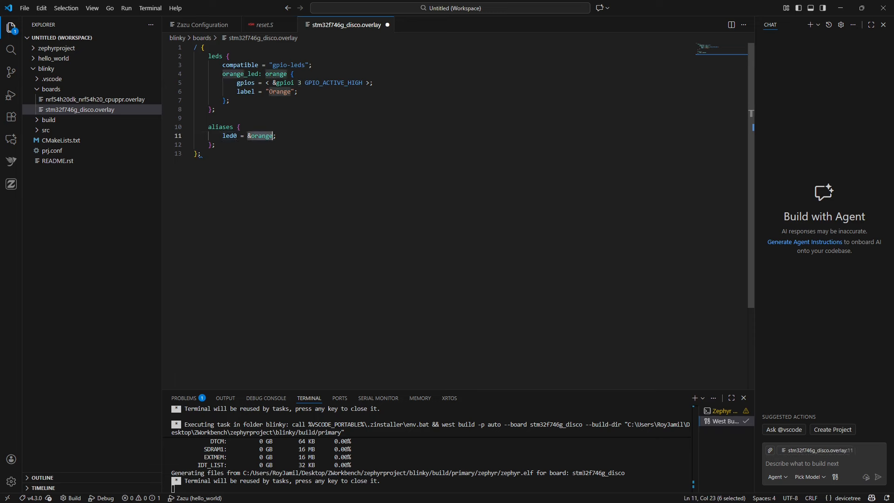
left_click_drag(241, 136, 222, 136)
- Open blinky's src/main.c and examine how LED0_NODE refers to the led0 devicetree alias
left_click(61, 130)
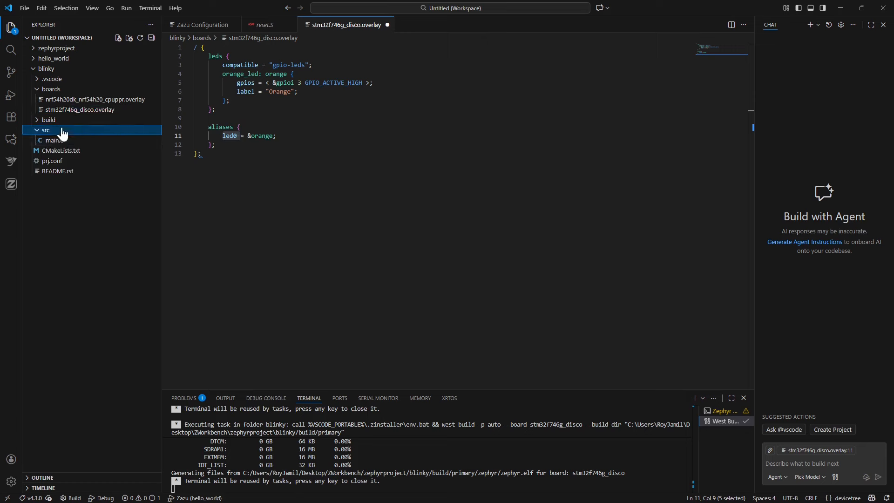
left_click(60, 140)
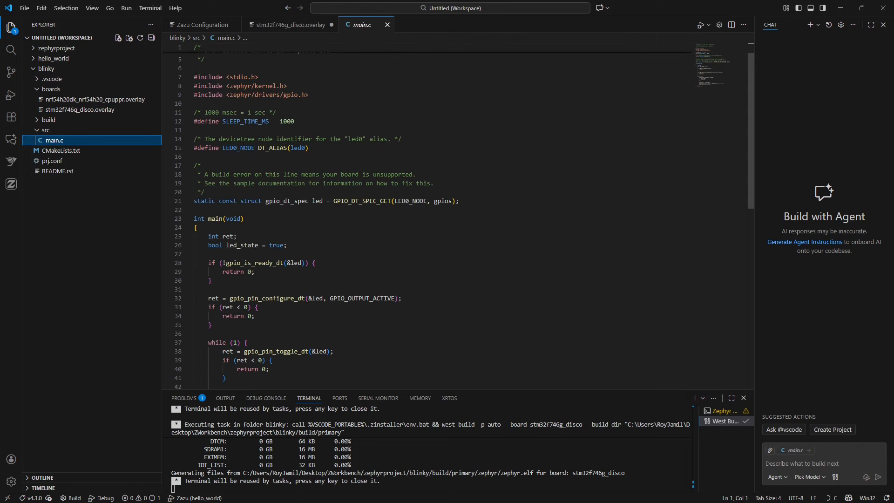
left_click_drag(306, 148, 290, 148)
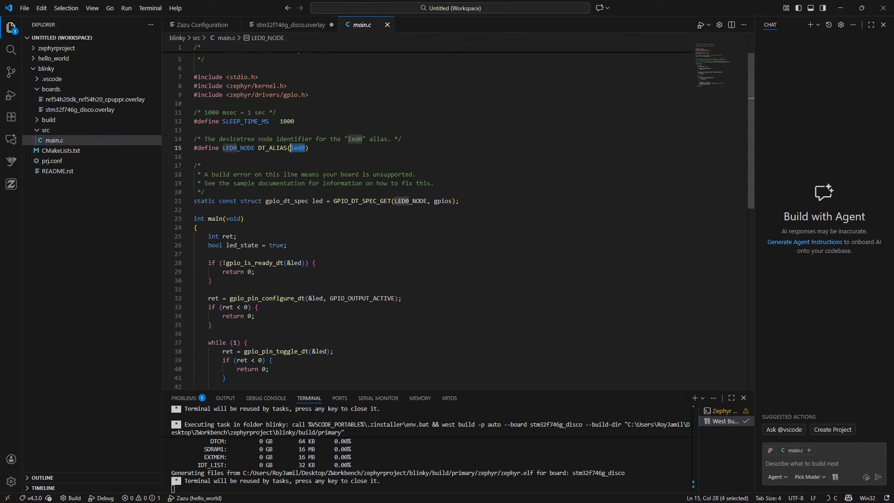
left_click(312, 175)
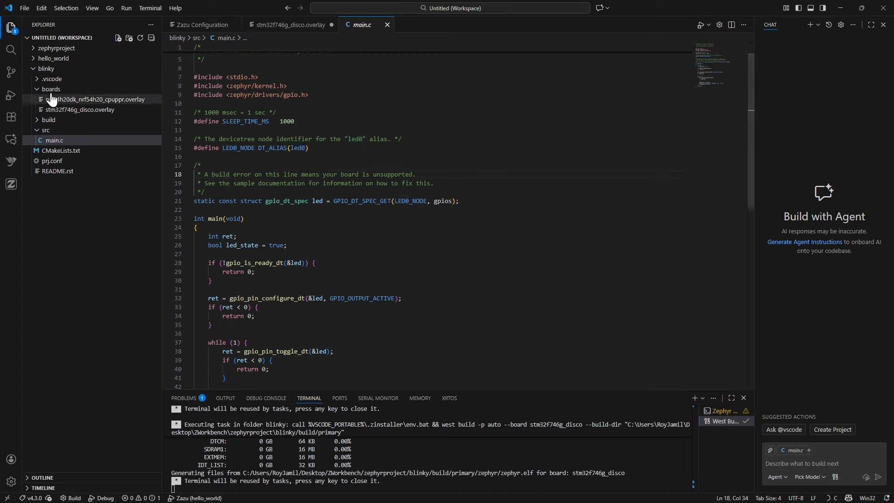
- Try a pristine rebuild of the blinky project with the new overlay
right_click(60, 69)
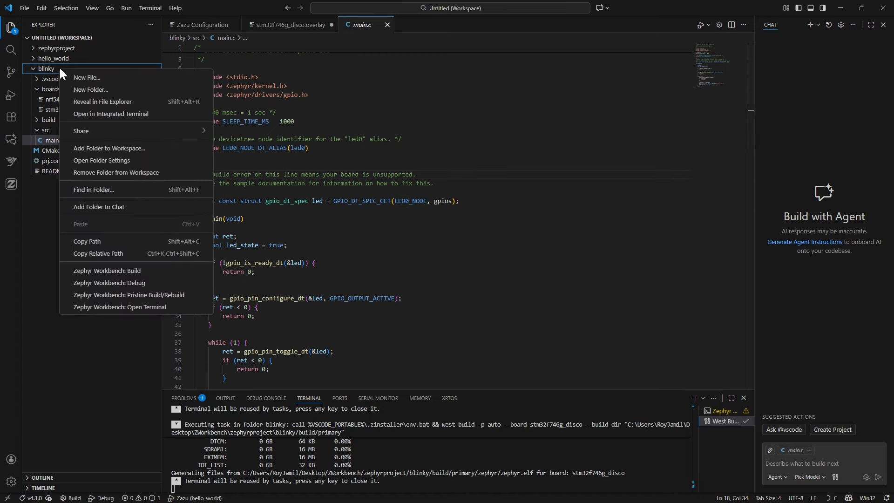
left_click(164, 298)
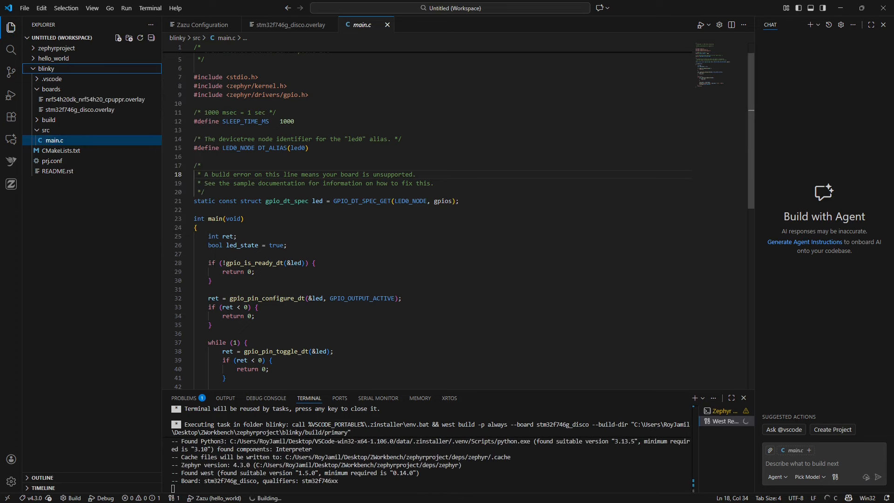
scroll(418, 436, "up", 3)
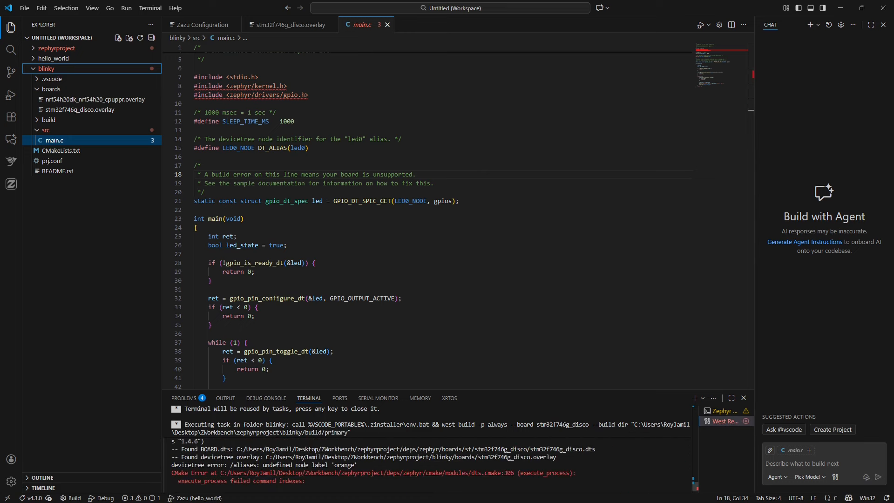
- Change the led0 alias in stm32f746g_disco.overlay to &orange_led and run a pristine rebuild of blinky
left_click(99, 110)
double_click(241, 74)
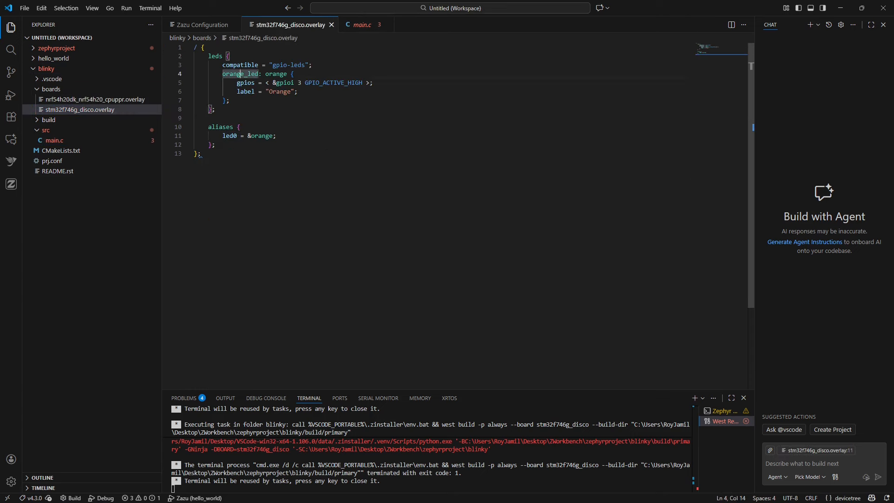
key("ctrl+c")
double_click(263, 136)
key("ctrl+v")
left_click(201, 154)
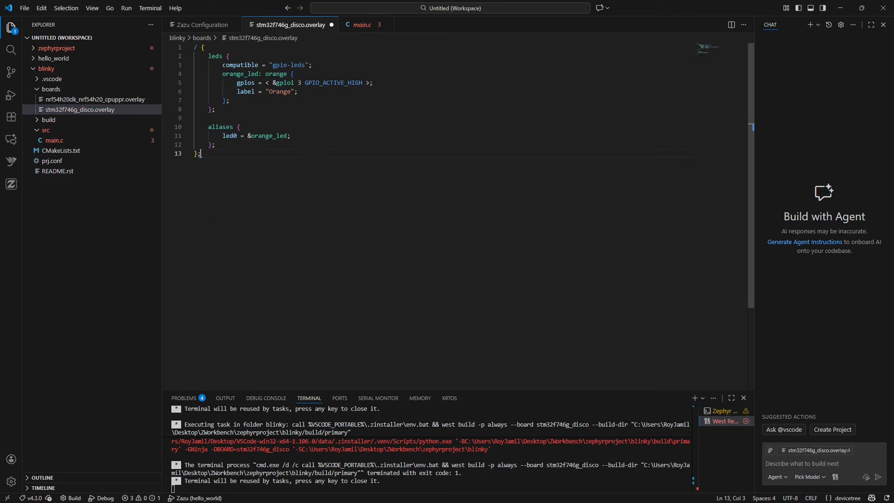
left_click(273, 136)
left_click(201, 154)
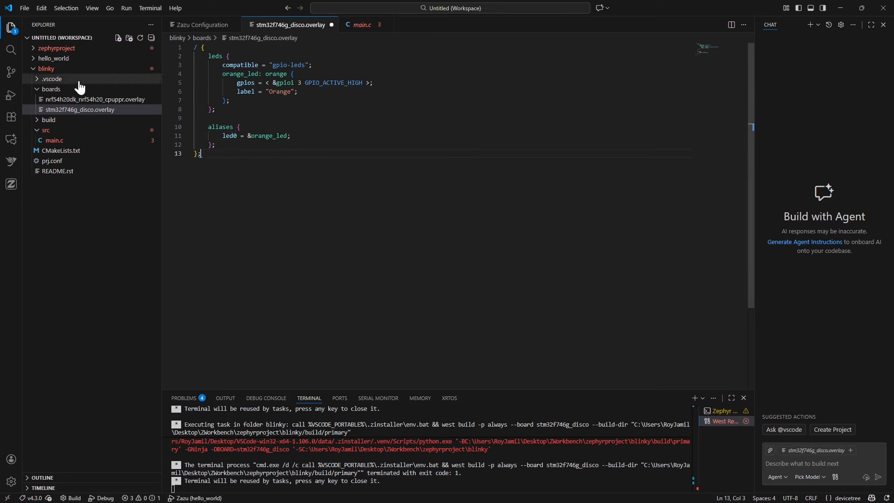
right_click(71, 67)
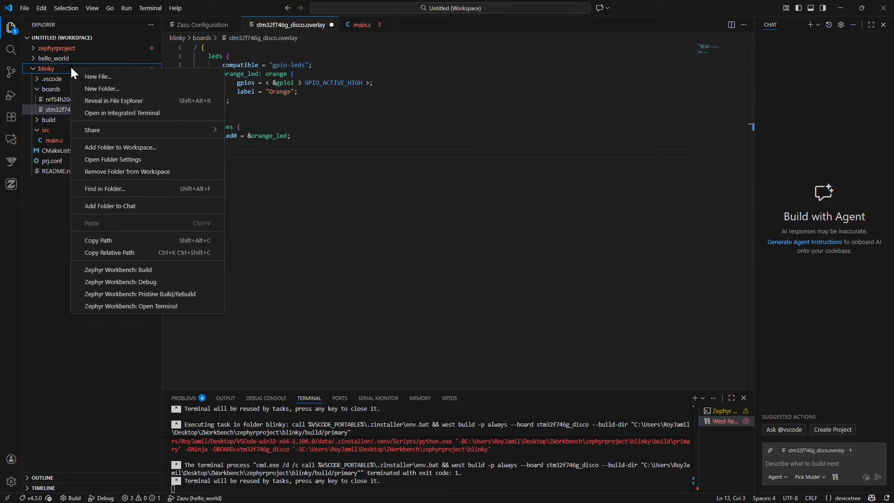
left_click(194, 299)
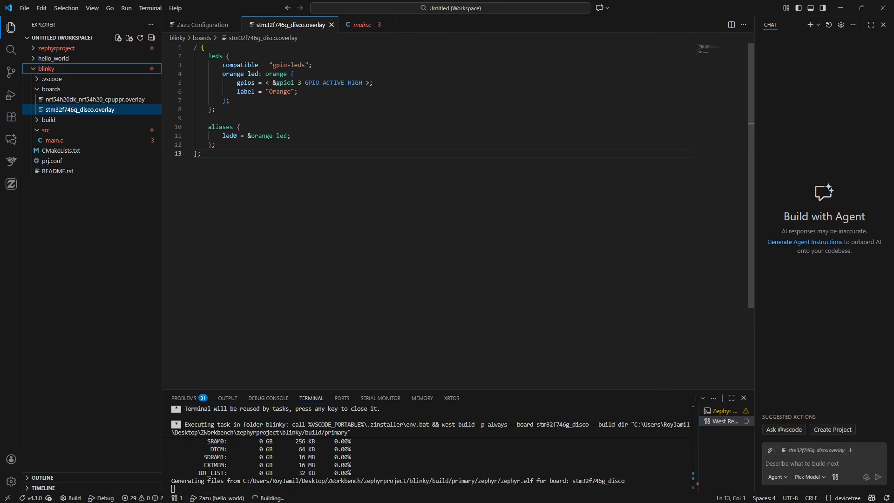
- Start debugging the rebuilt blinky from the Zazu configuration and continue execution to blink the orange LED
left_click(12, 187)
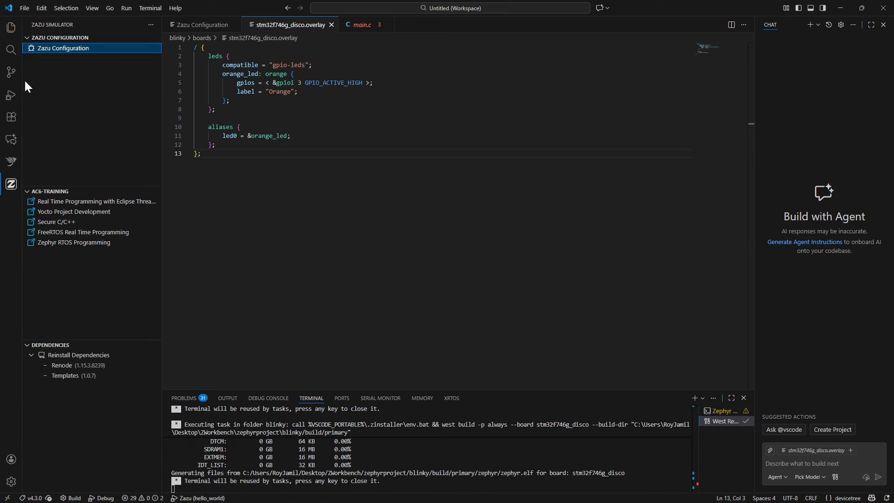
left_click(105, 55)
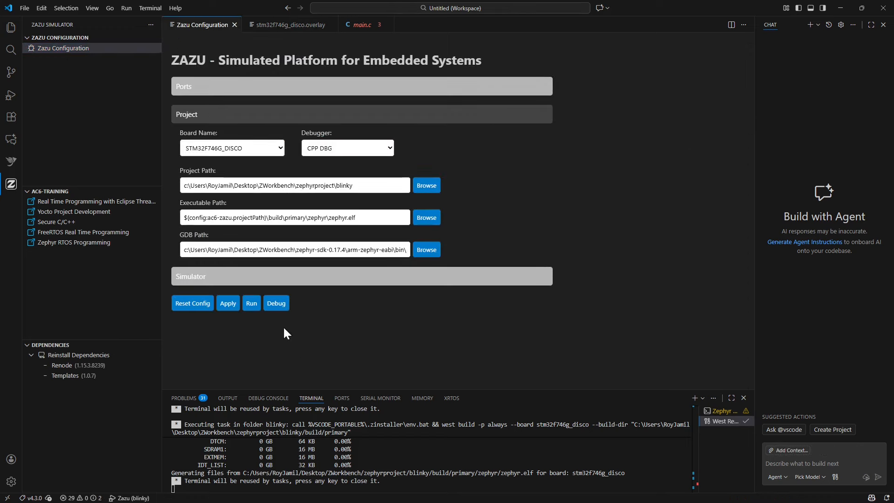
left_click(274, 305)
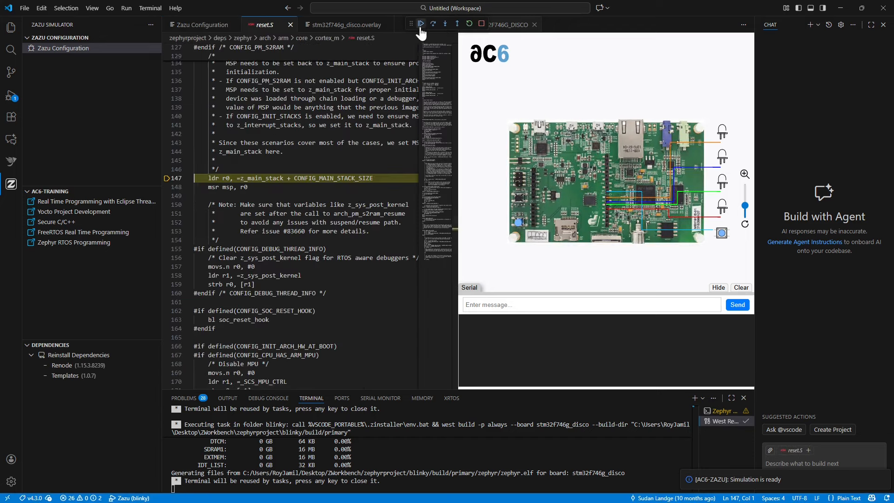
left_click(421, 27)
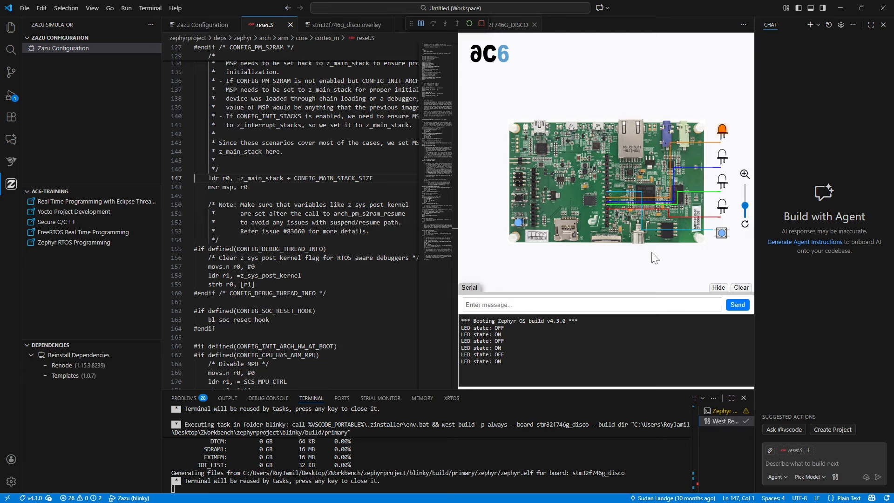
- Replace the running simulation with a debug session of blinky on the STM32F746G_DISCO_BME280_P board and continue its execution
left_click(482, 25)
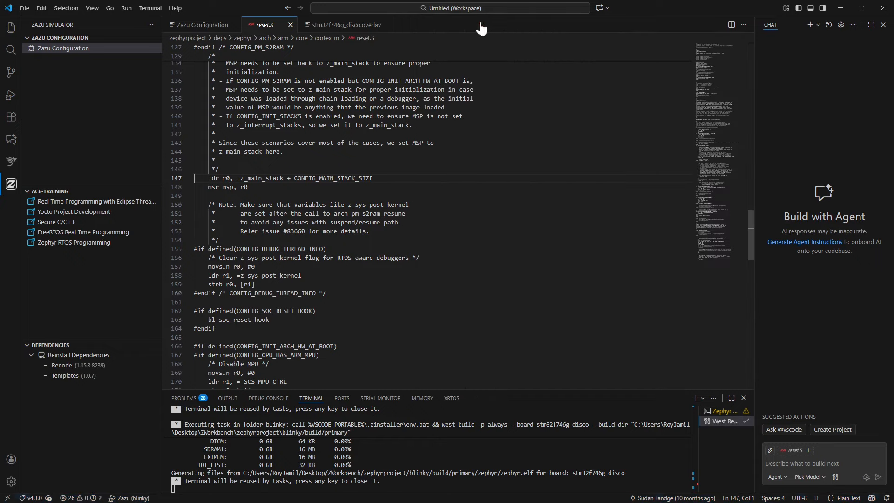
left_click(199, 24)
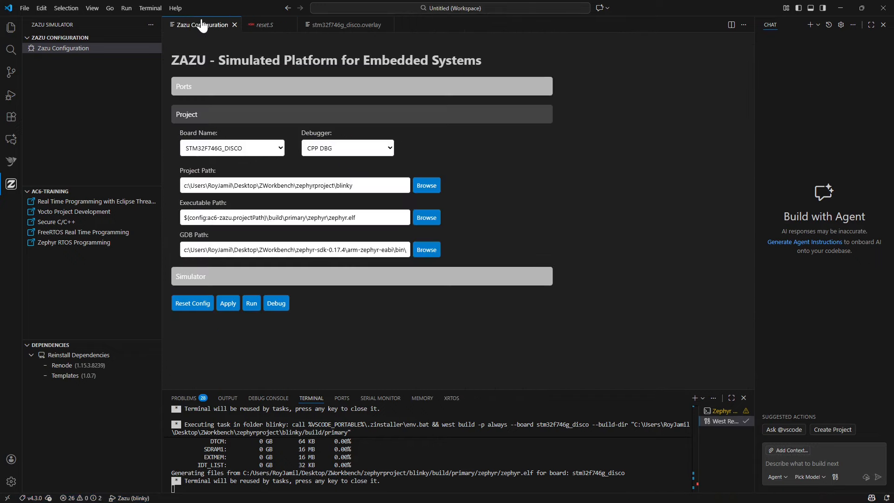
left_click(270, 150)
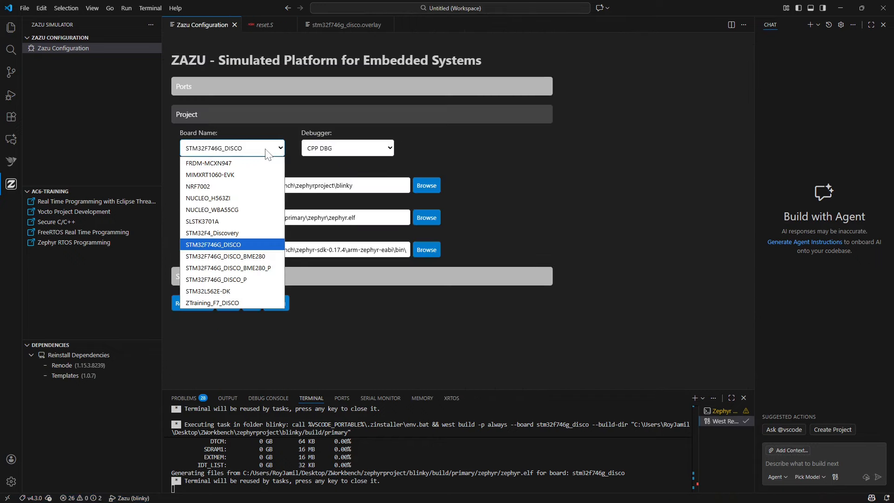
left_click(233, 268)
left_click(343, 187)
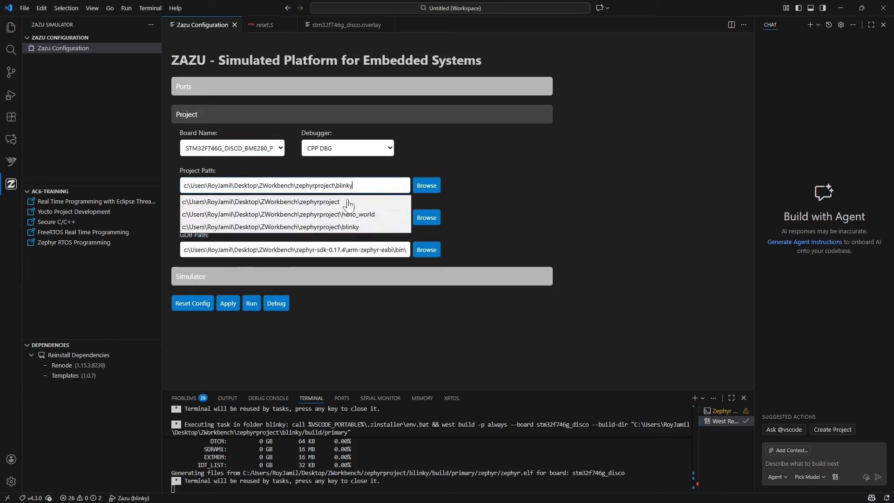
left_click(345, 227)
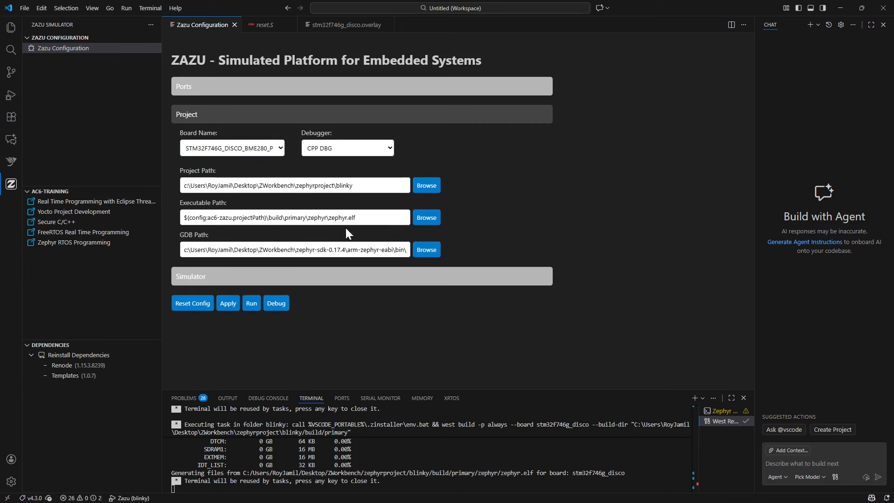
left_click(281, 306)
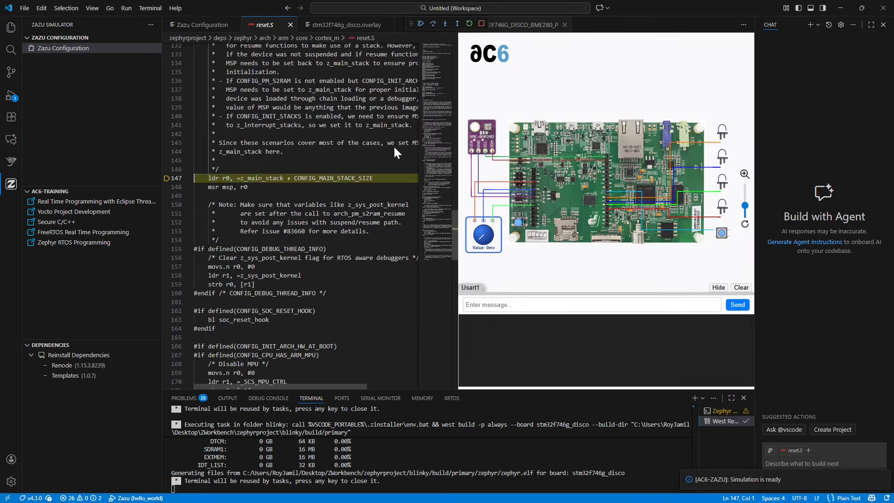
left_click(422, 25)
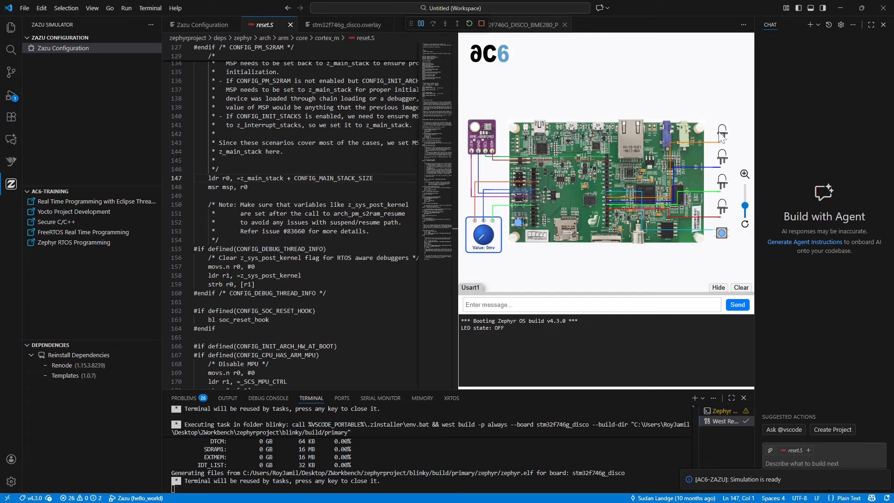
- Switch the simulated BME280 sensor to Custom values and raise its temperature slightly
left_click(484, 140)
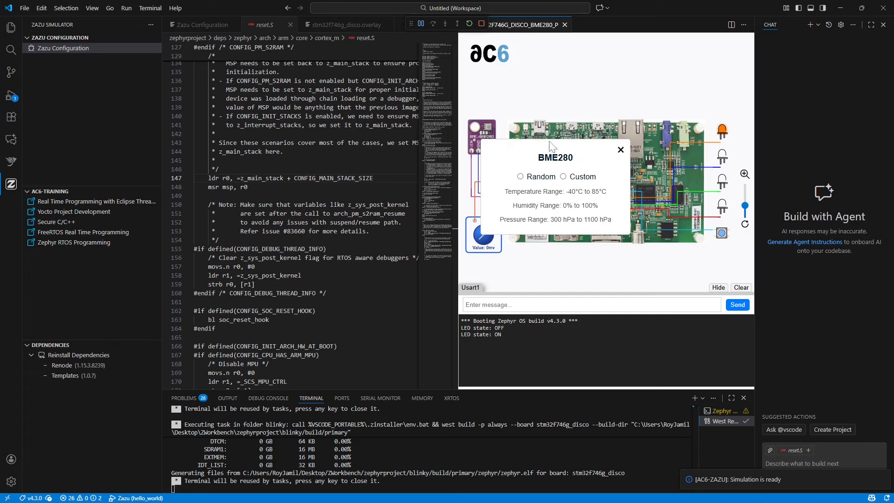
left_click(564, 176)
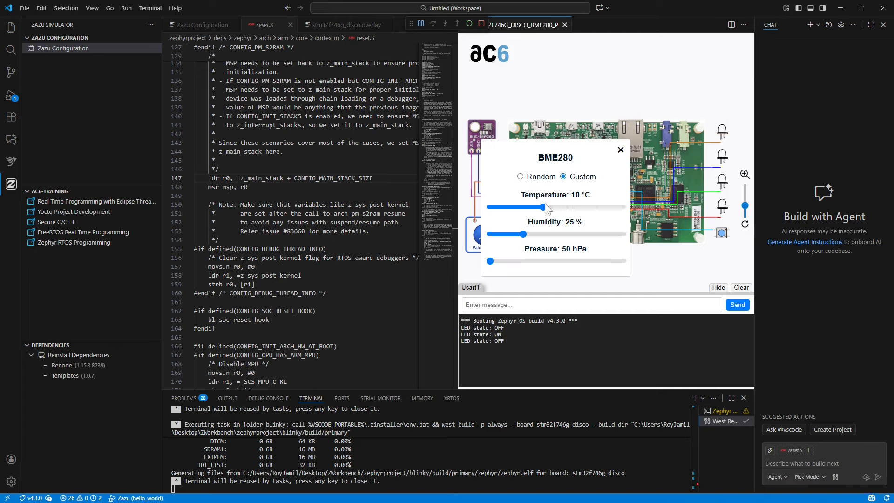
mouse_move(542, 207)
left_mouse_down()
mouse_move(602, 207)
mouse_move(550, 209)
left_mouse_up()
left_click(621, 149)
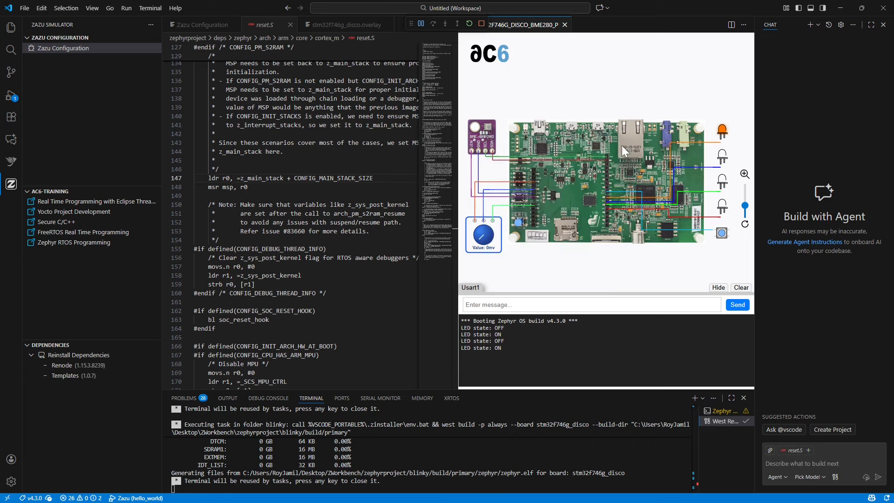